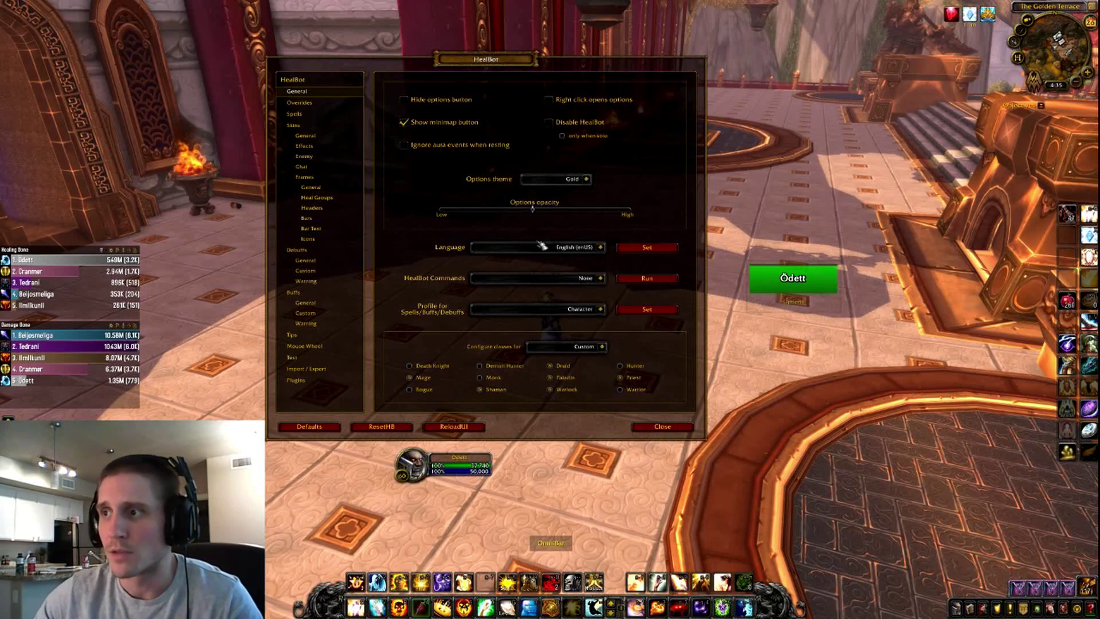
Step: Open the Spells click-binding page, briefly visiting Overrides on the way
click(295, 114)
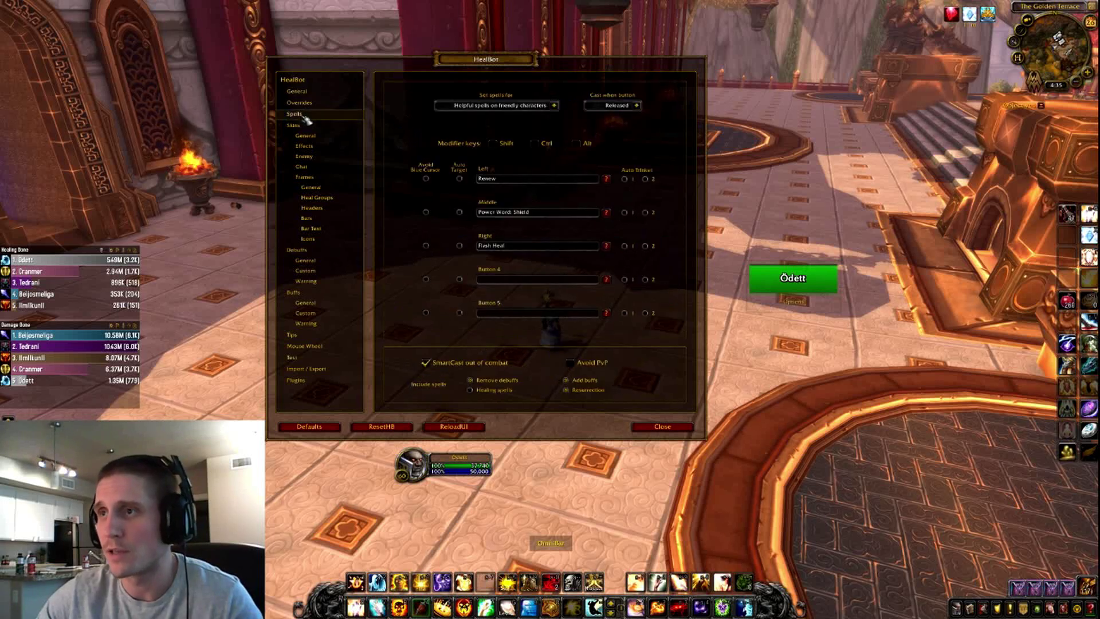
click(299, 102)
click(308, 114)
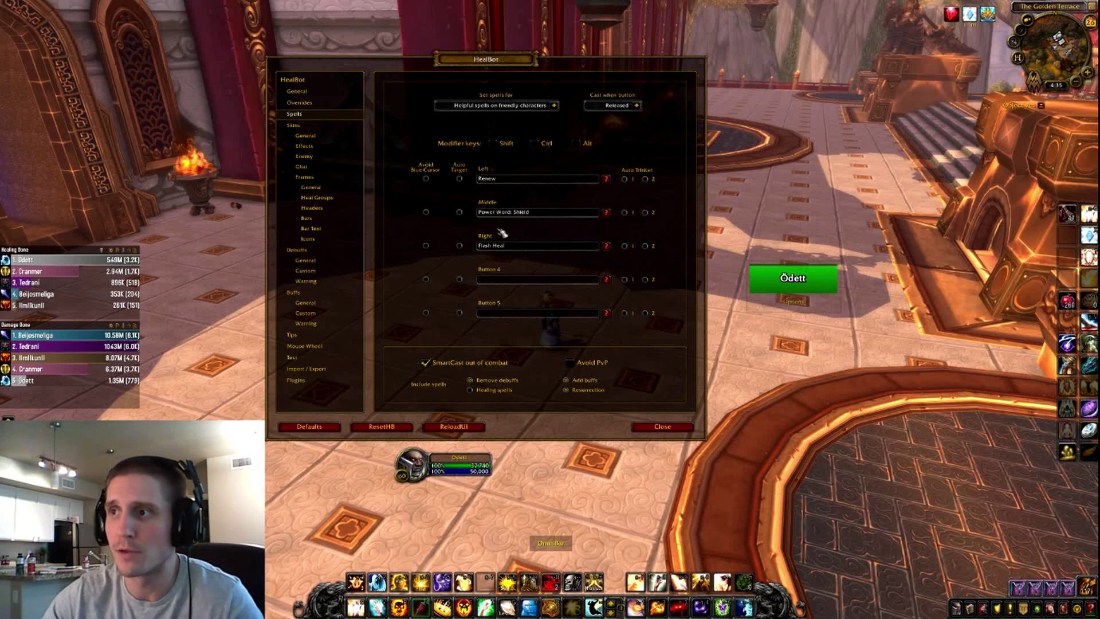
Step: Review the Shift, Ctrl and Shift+Ctrl binding sets, then return to plain bindings
click(493, 144)
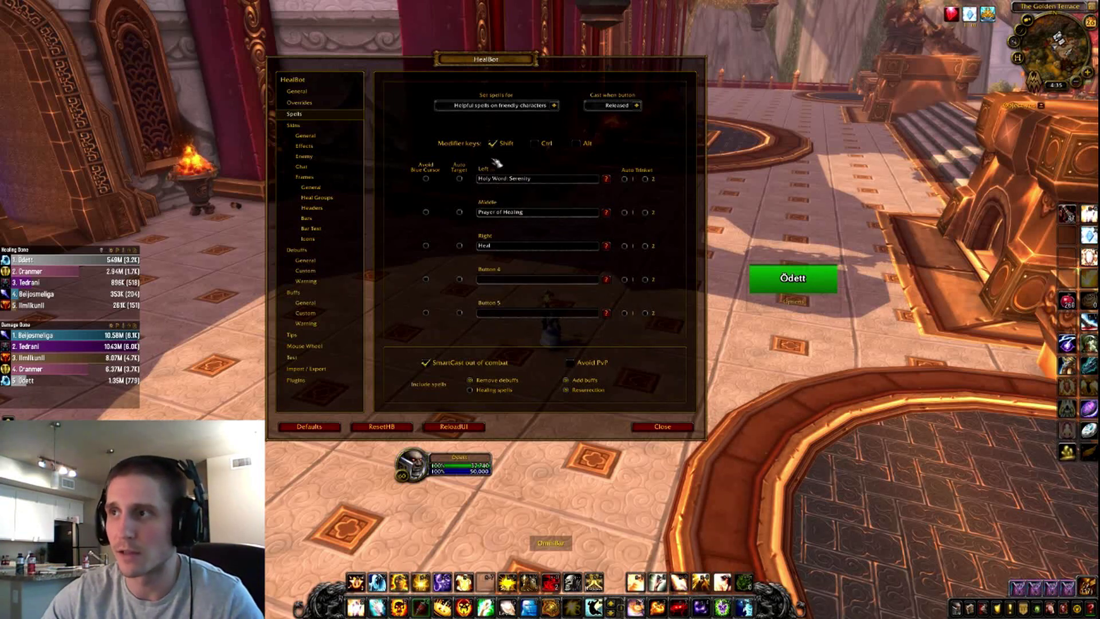
click(504, 143)
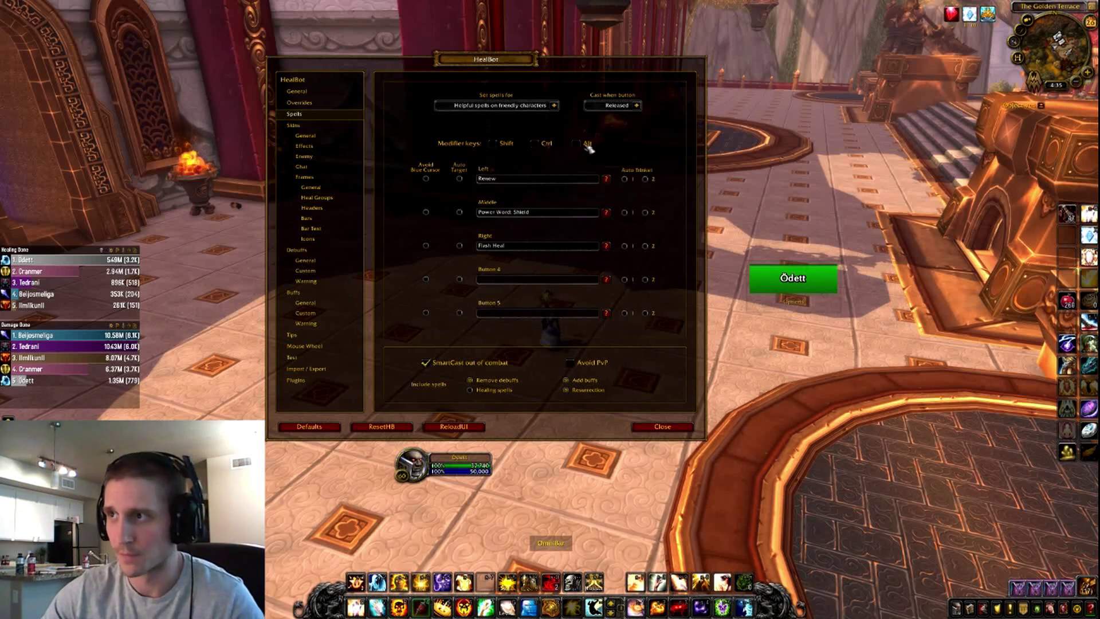
click(534, 143)
click(493, 144)
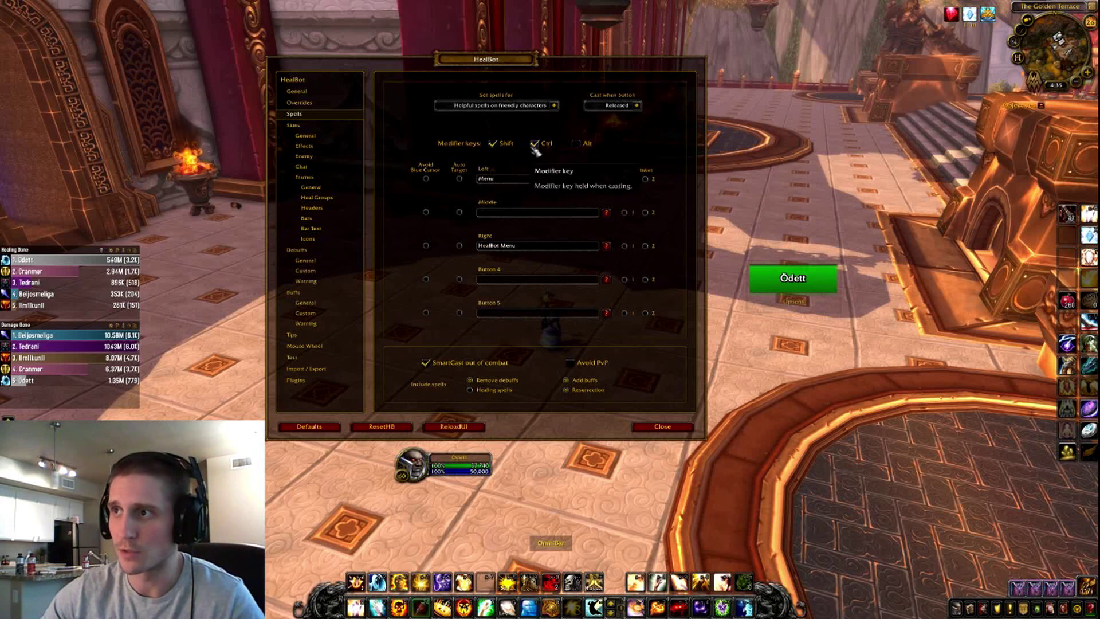
click(534, 143)
click(493, 143)
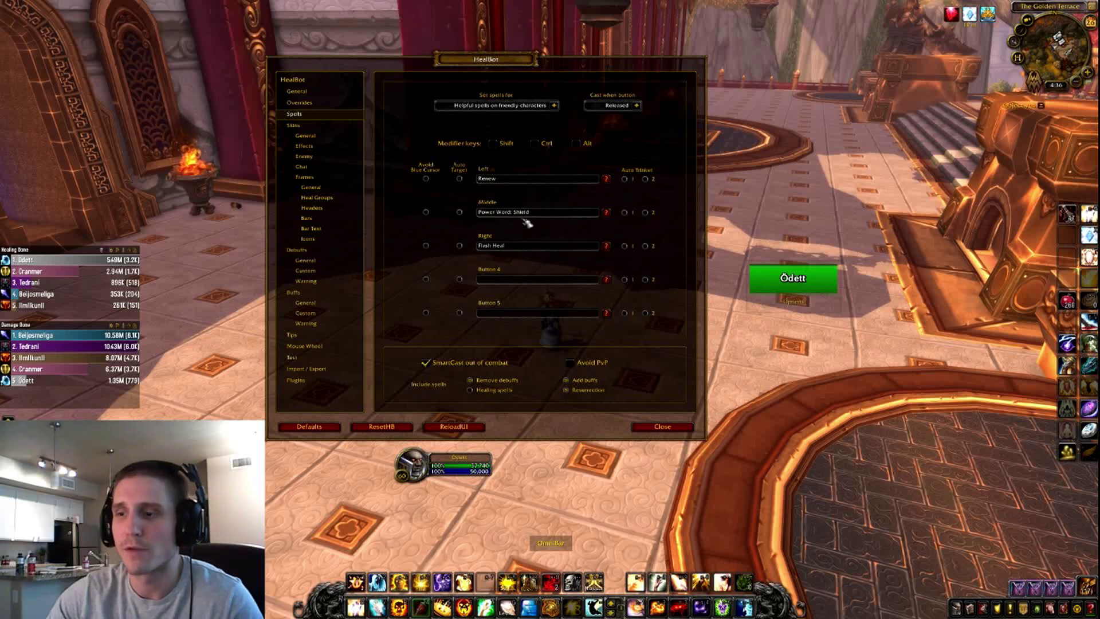
click(492, 144)
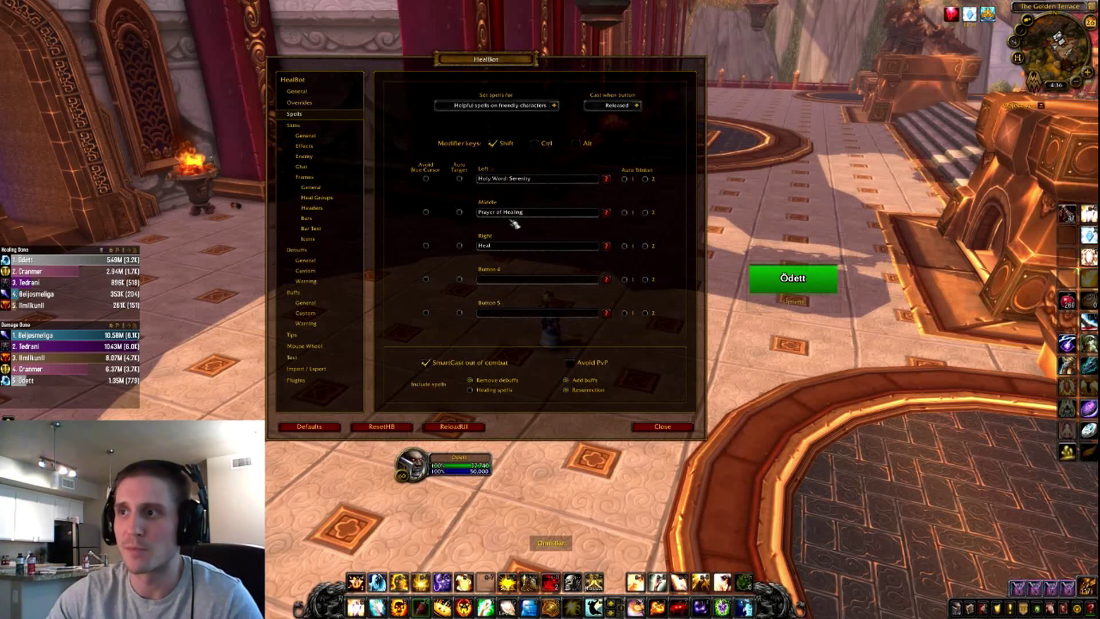
click(493, 144)
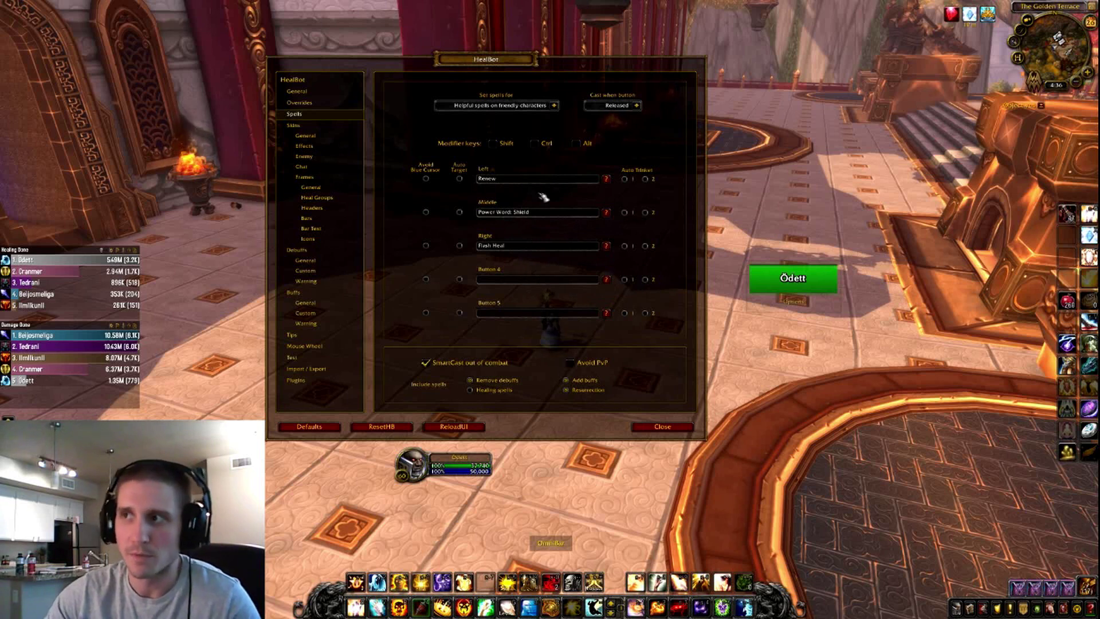
click(536, 143)
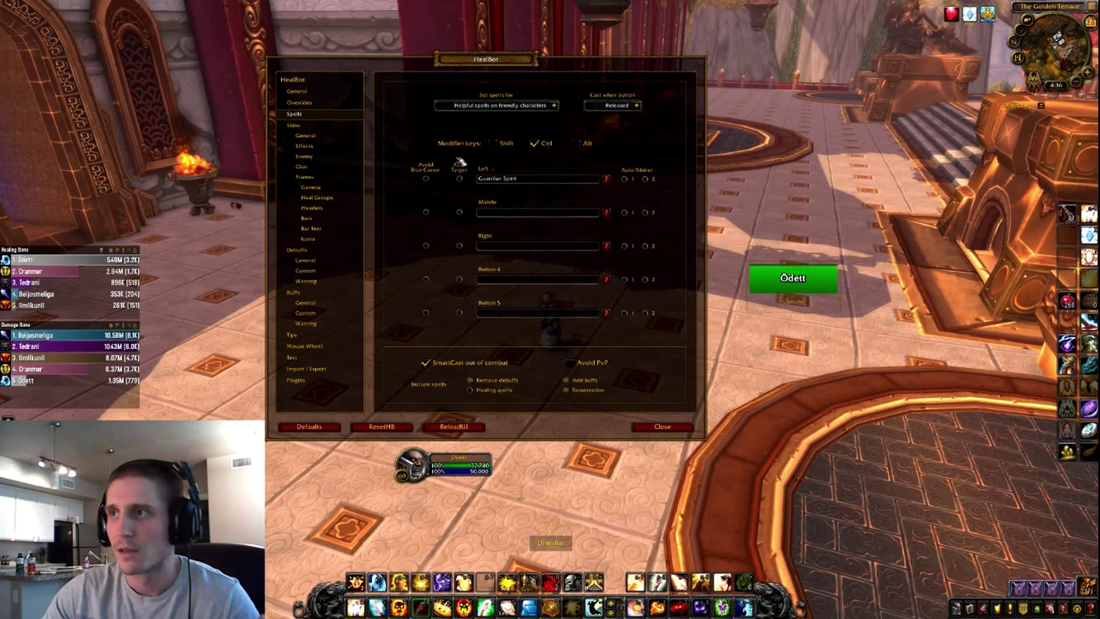
click(529, 147)
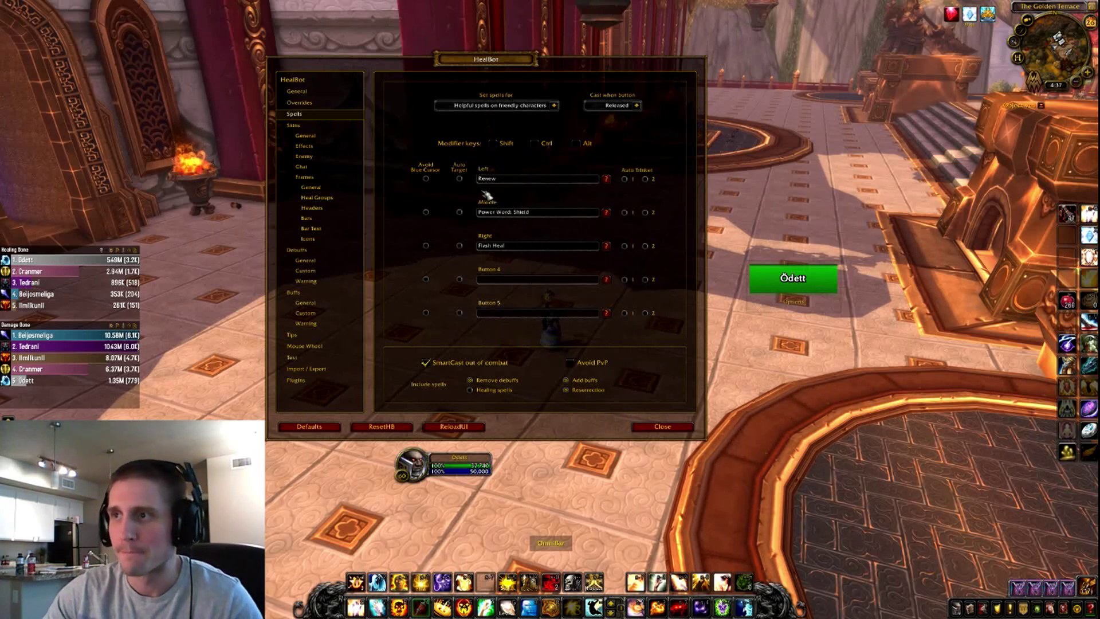
Step: Browse the skin's Enemy, Chat, Frames and Headers settings
click(310, 138)
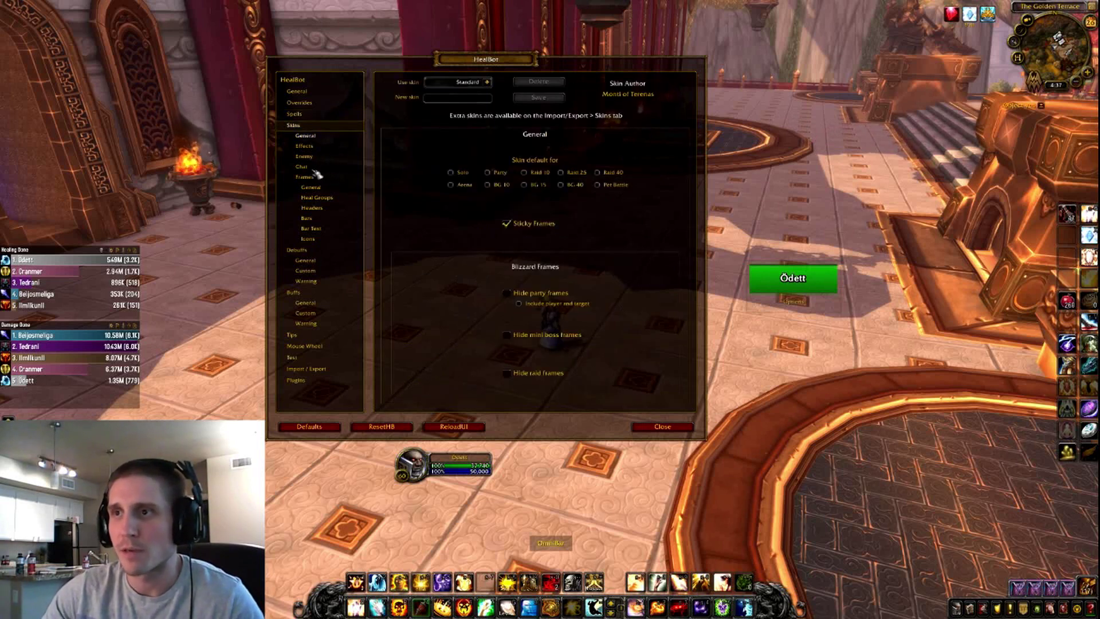
click(308, 155)
click(303, 167)
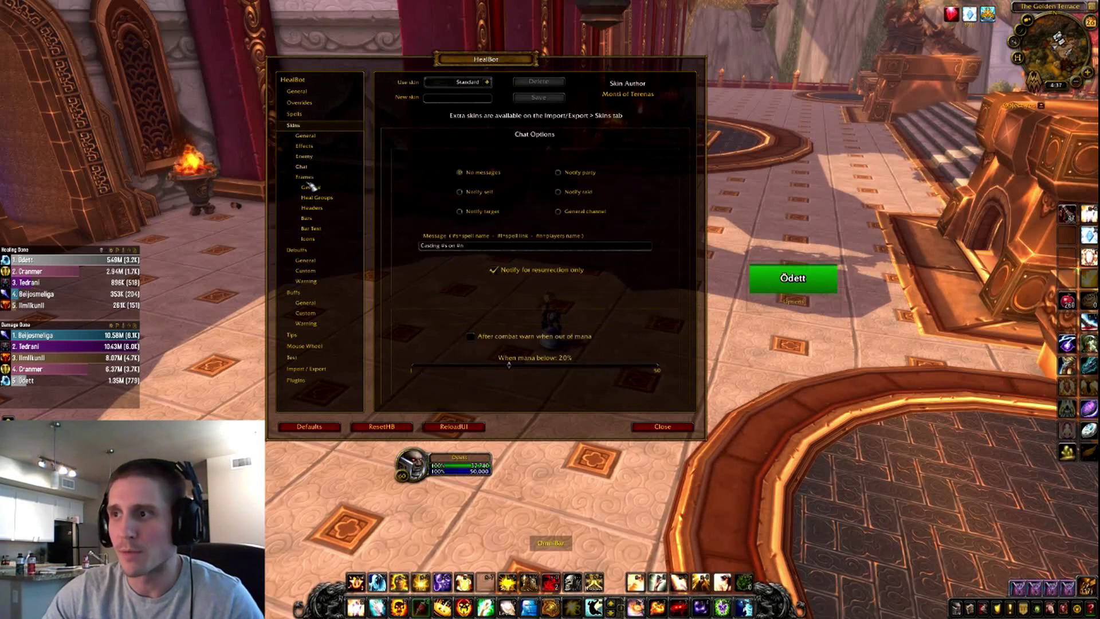
click(310, 187)
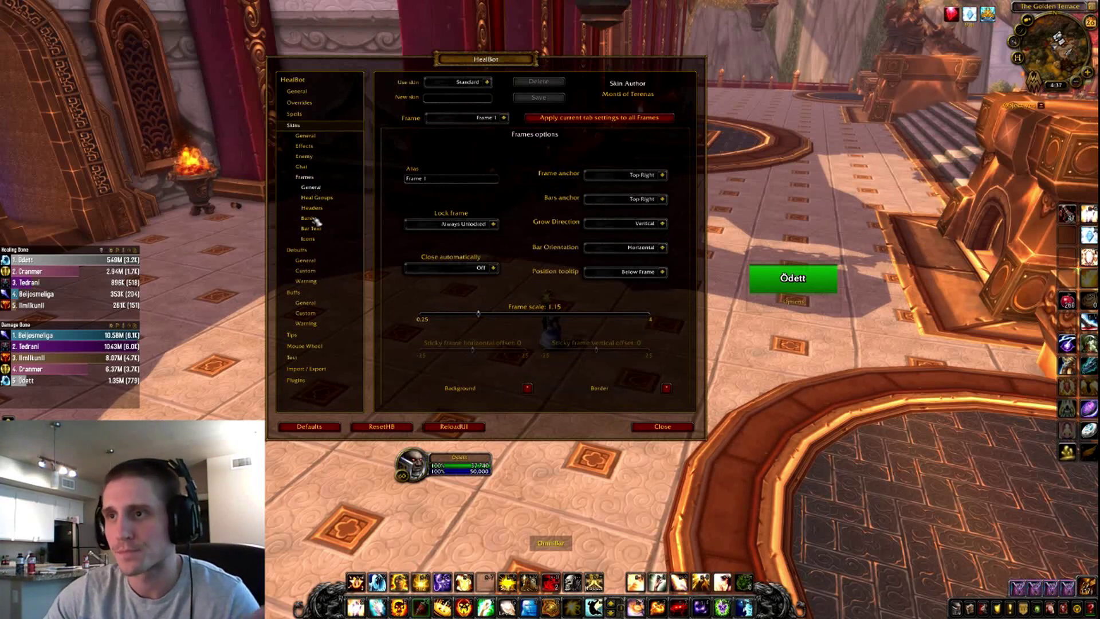
click(319, 209)
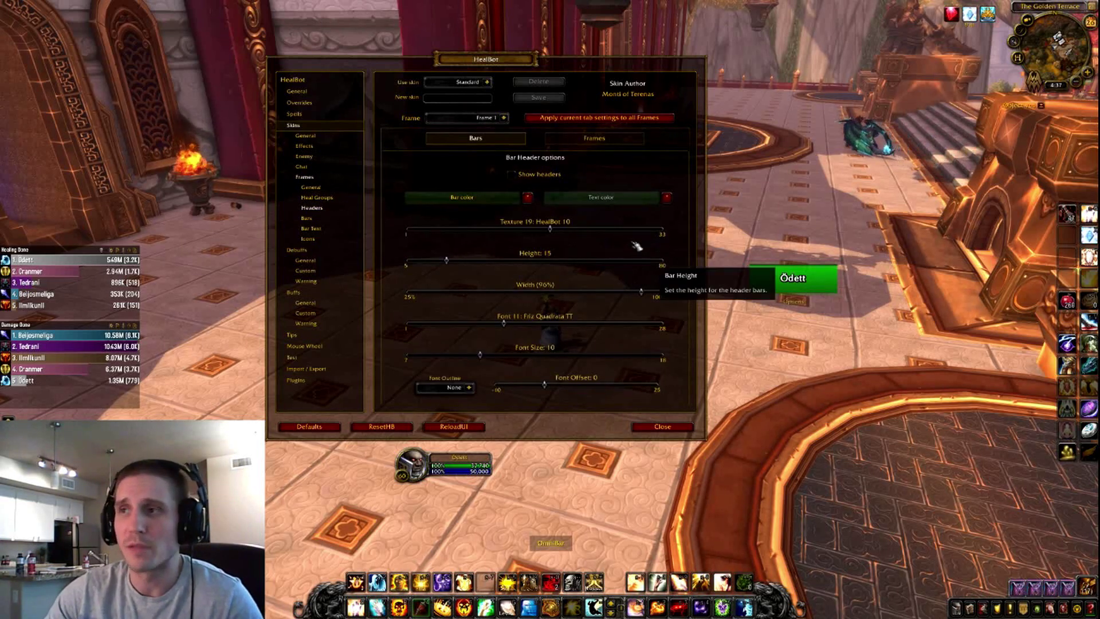
Step: Toggle Show headers on and back off, glancing at Heal Groups, then view Bar Text
click(512, 174)
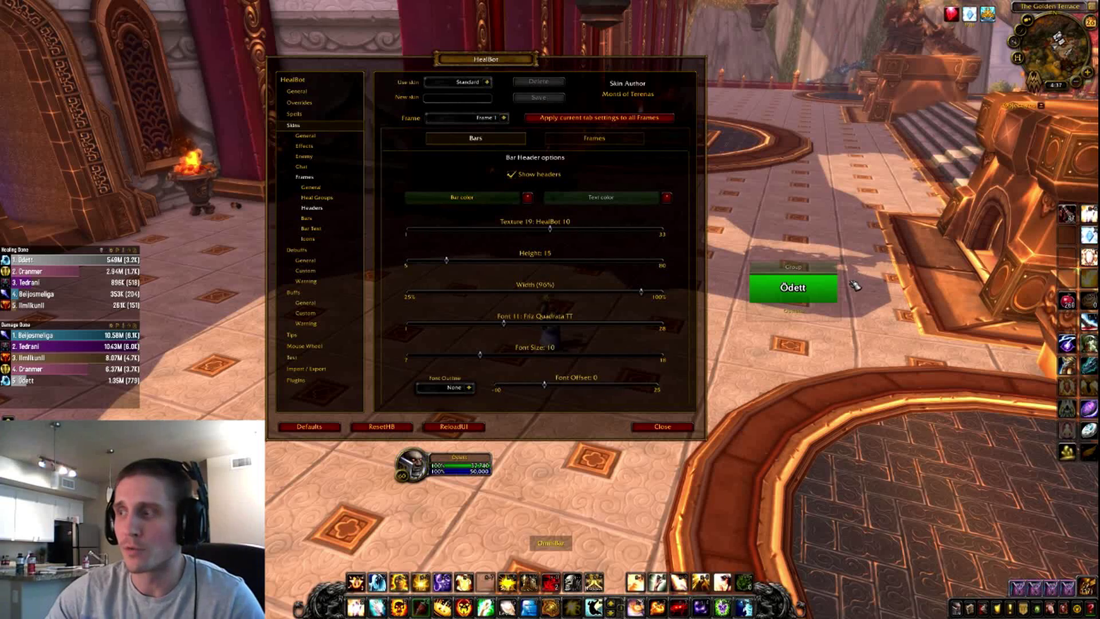
click(335, 199)
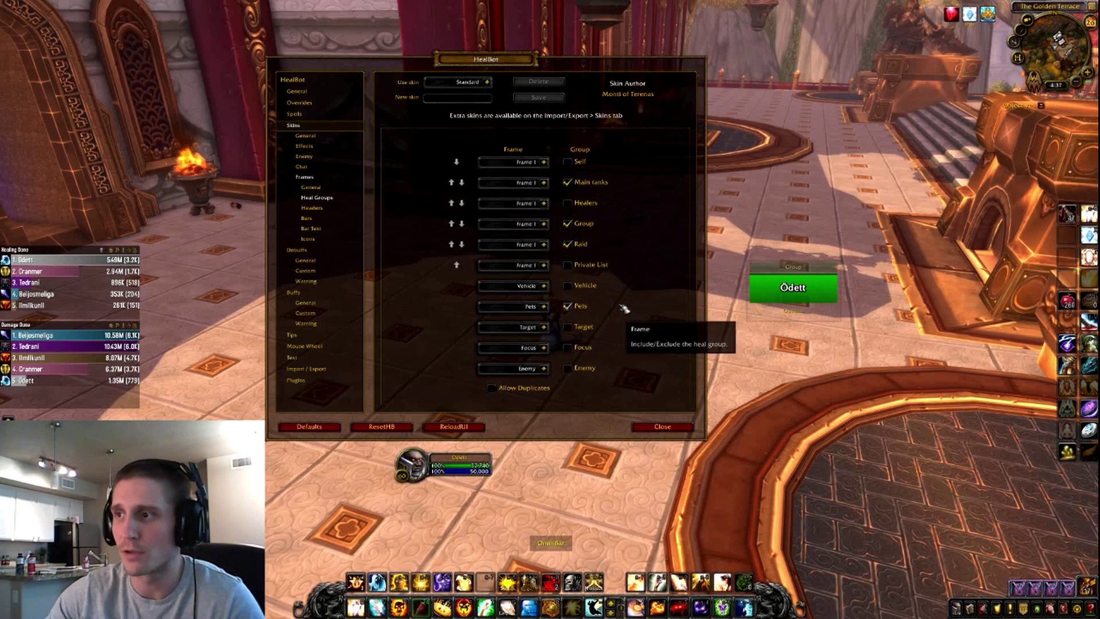
click(319, 209)
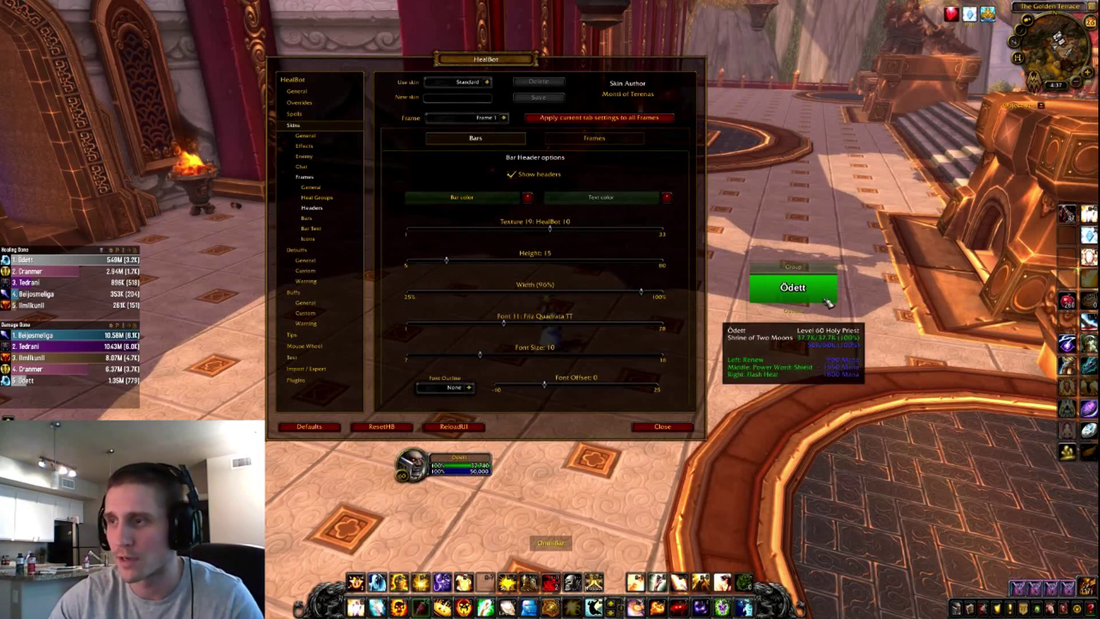
click(511, 175)
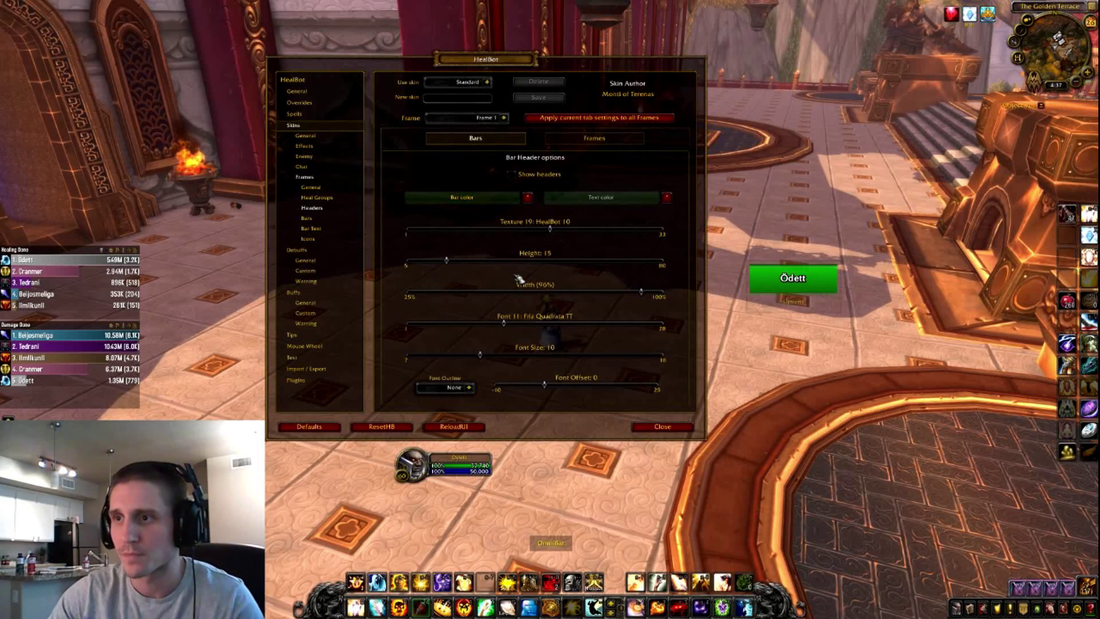
click(317, 230)
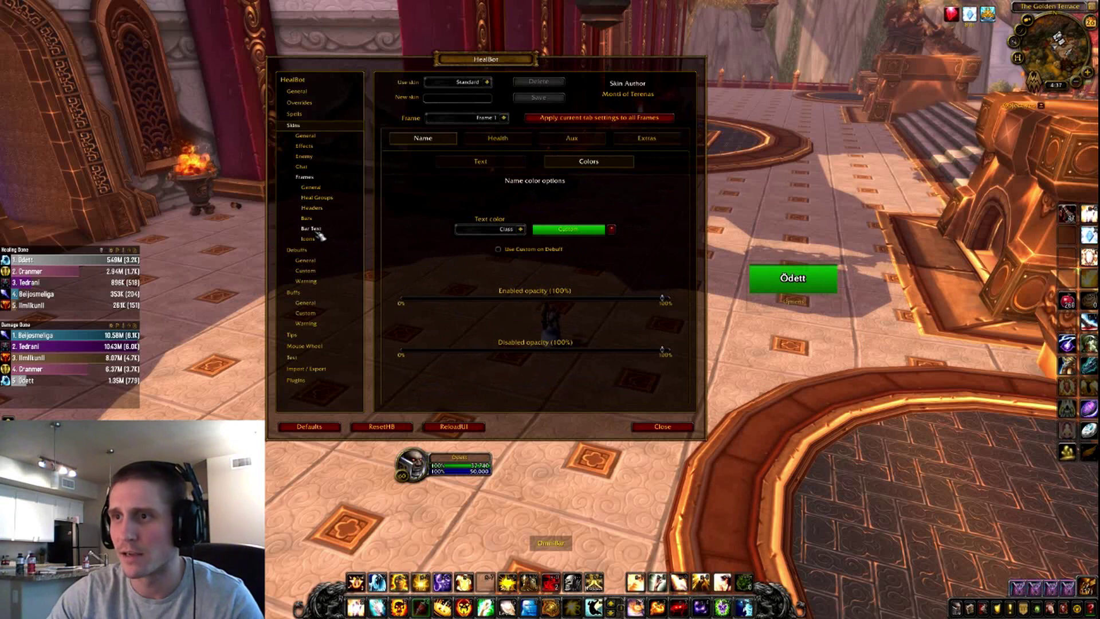
Step: Try more bar columns, reset No. columns to 1, and view the Bars Colors options
click(307, 218)
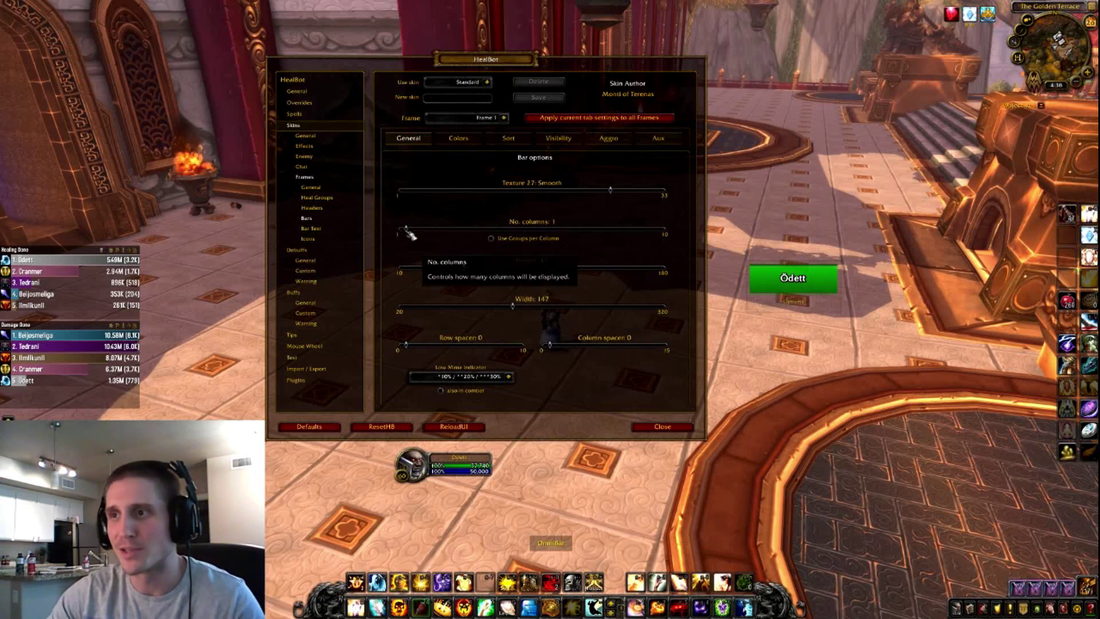
mouse_move(407, 230)
mouse_down()
mouse_move(437, 232)
mouse_move(408, 233)
mouse_up()
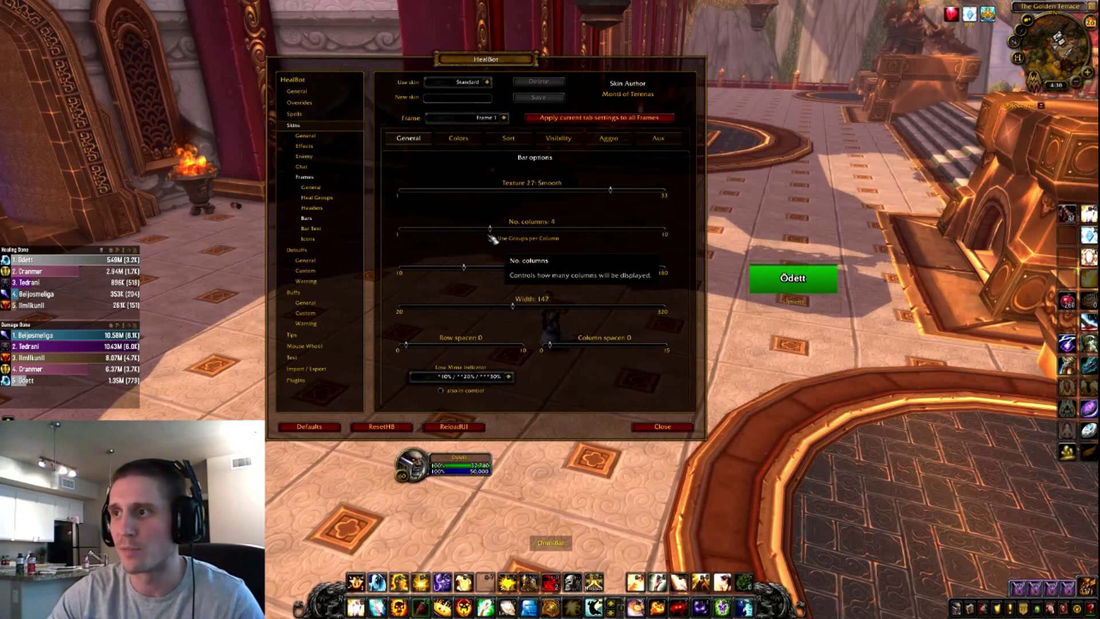
drag(494, 236, 389, 231)
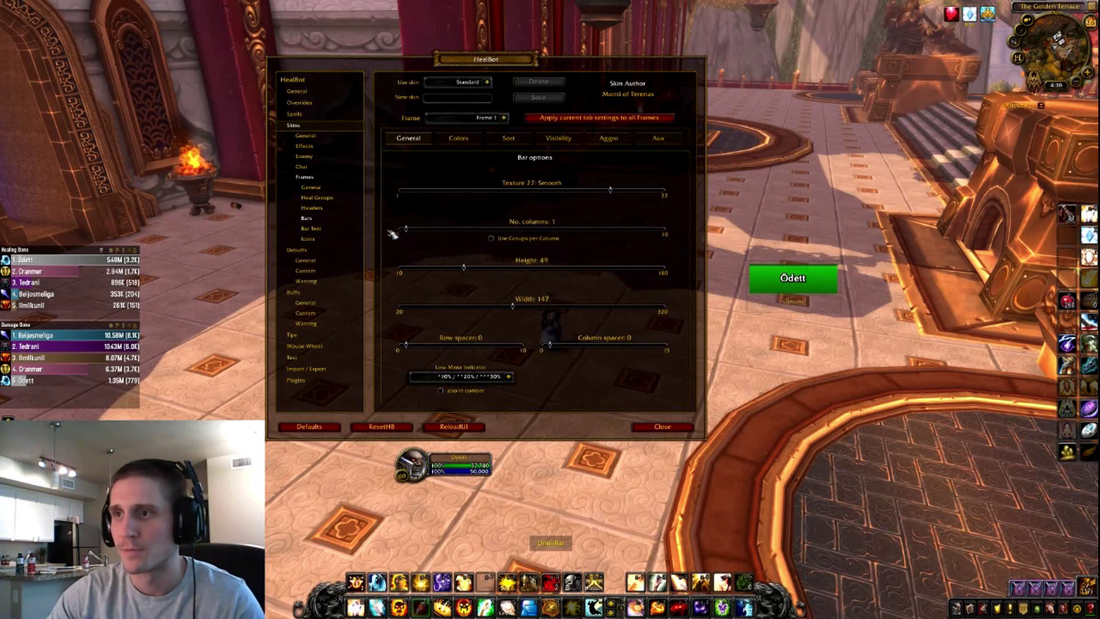
click(324, 229)
click(312, 217)
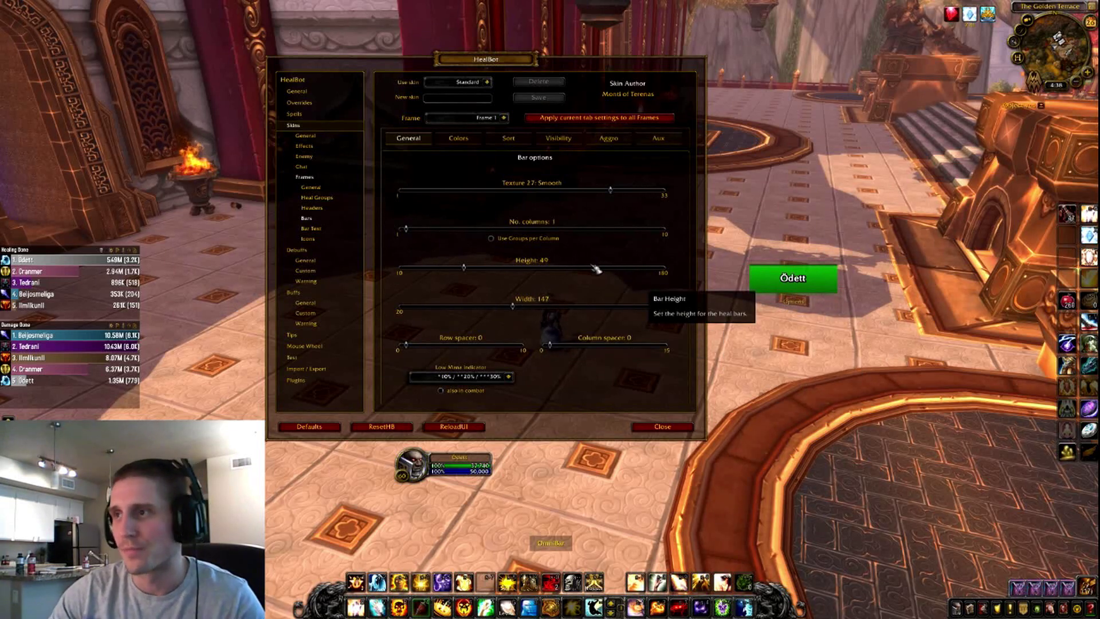
click(463, 139)
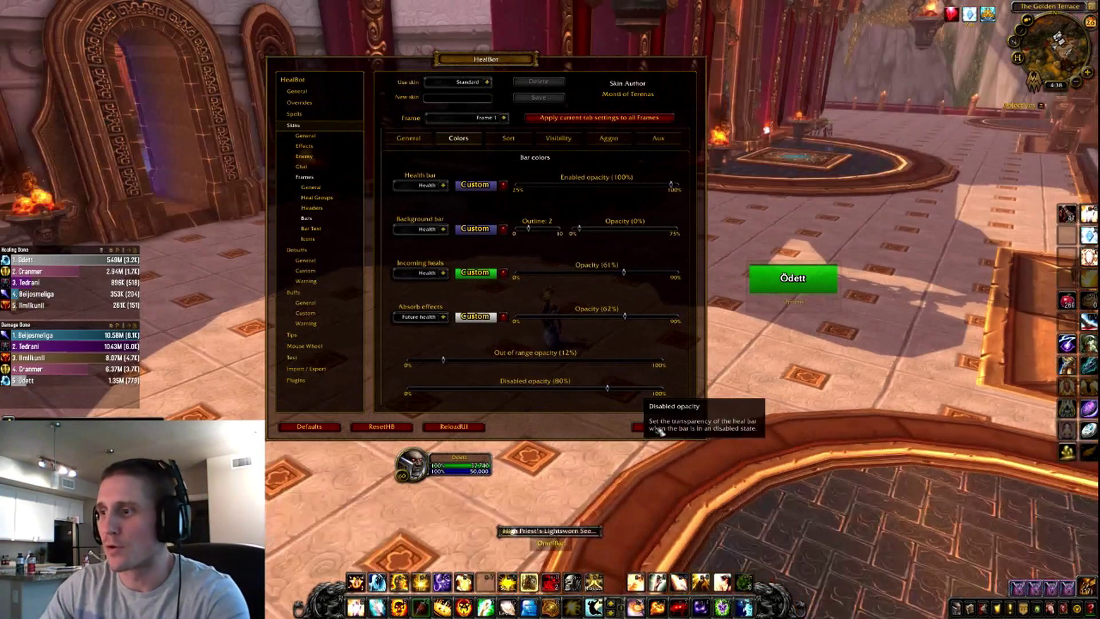
Step: Close HealBot, fly up and drop onto The Golden Terrace for fall damage, then reopen HealBot
click(670, 426)
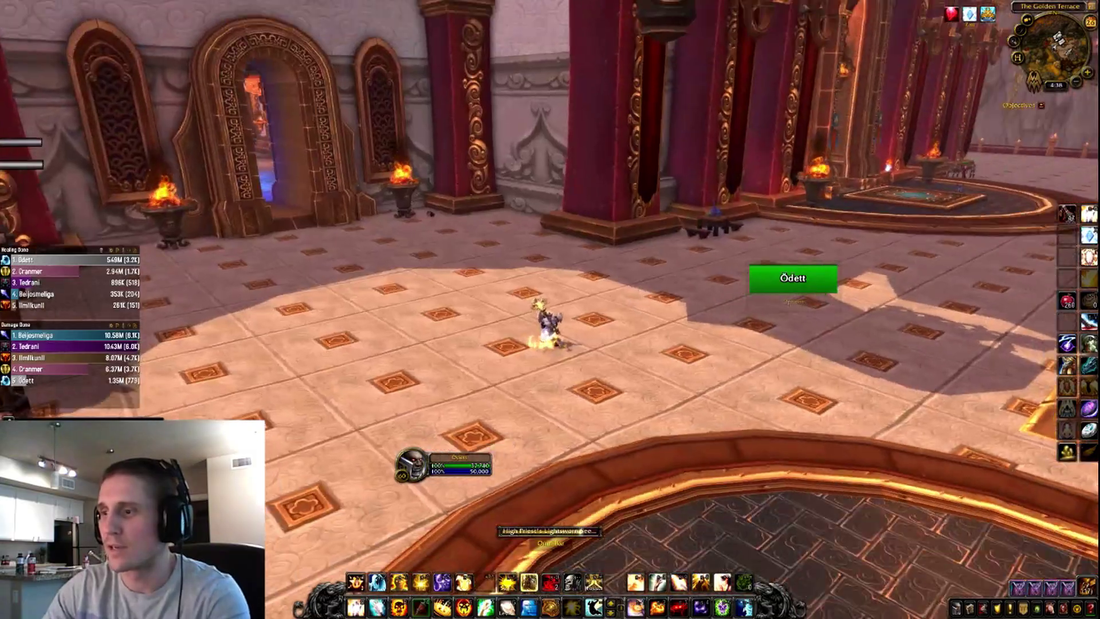
key(space)
drag(671, 417, 670, 417)
key(w)
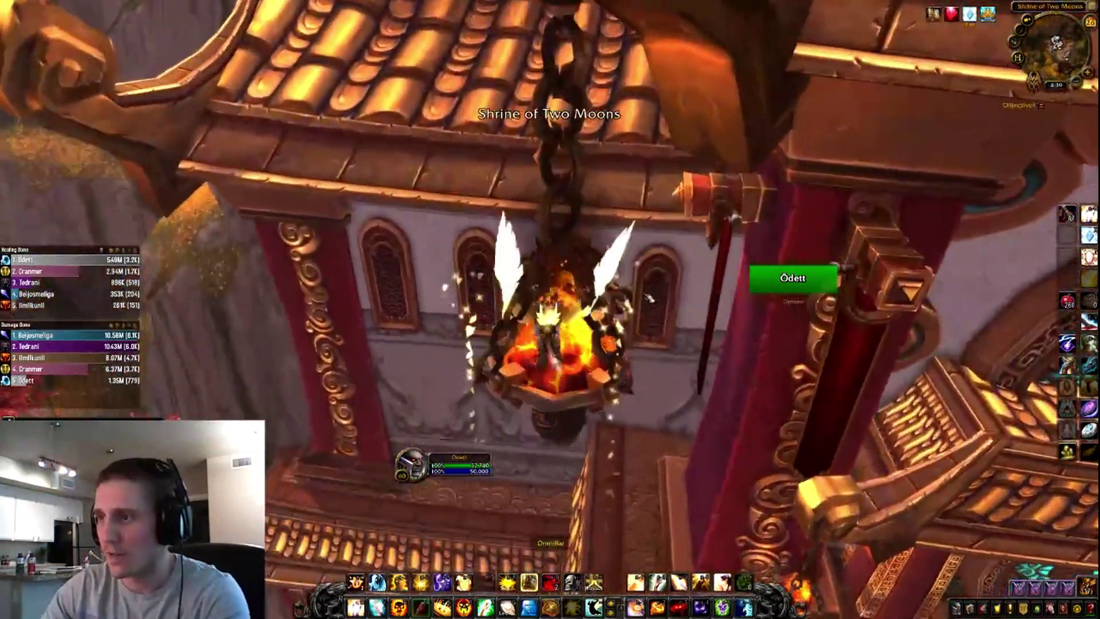
drag(650, 296, 649, 297)
key(w)
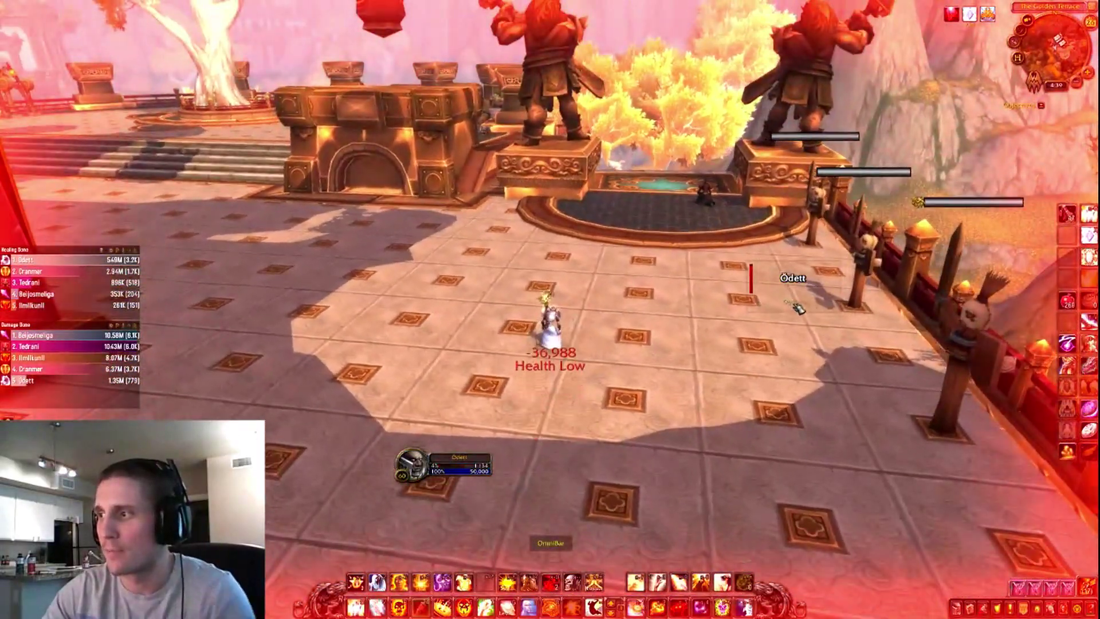
key(h)
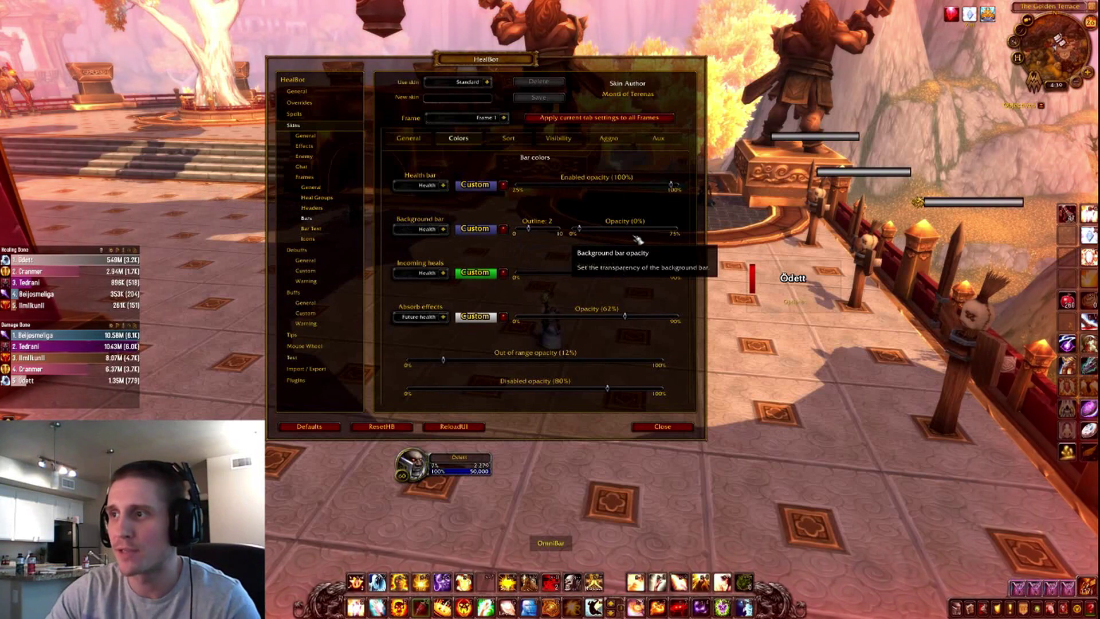
drag(584, 231, 671, 230)
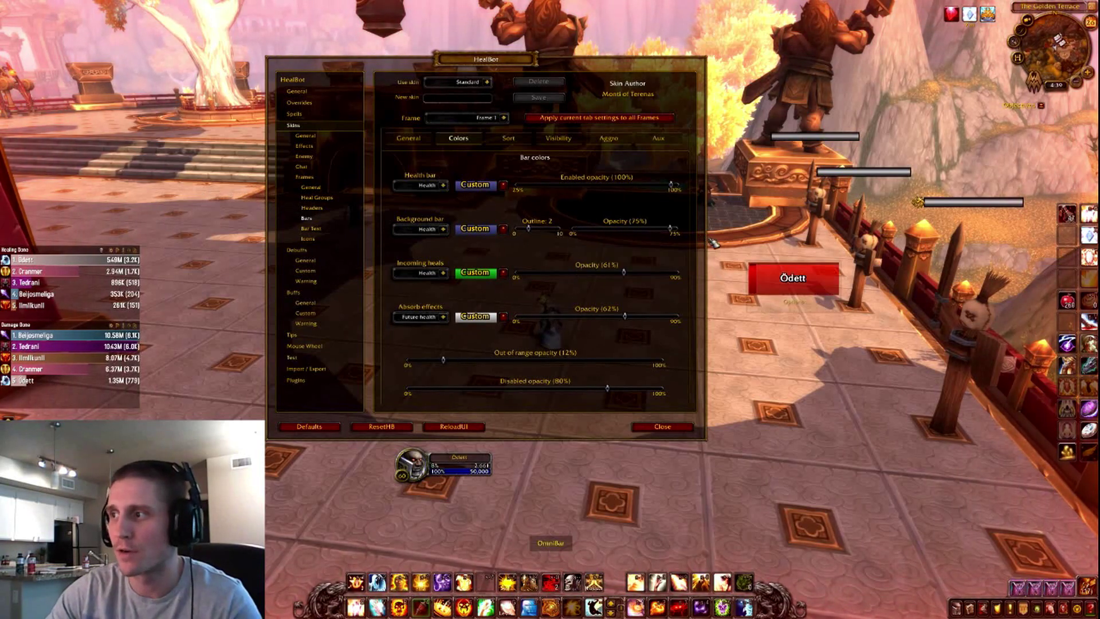
mouse_move(821, 292)
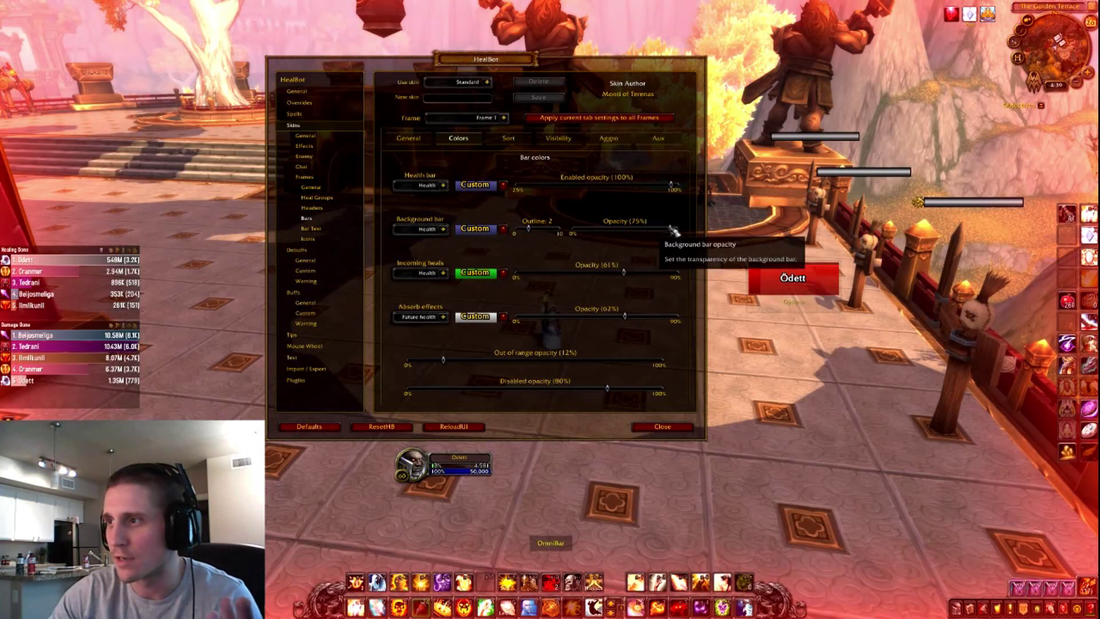
drag(670, 228, 579, 229)
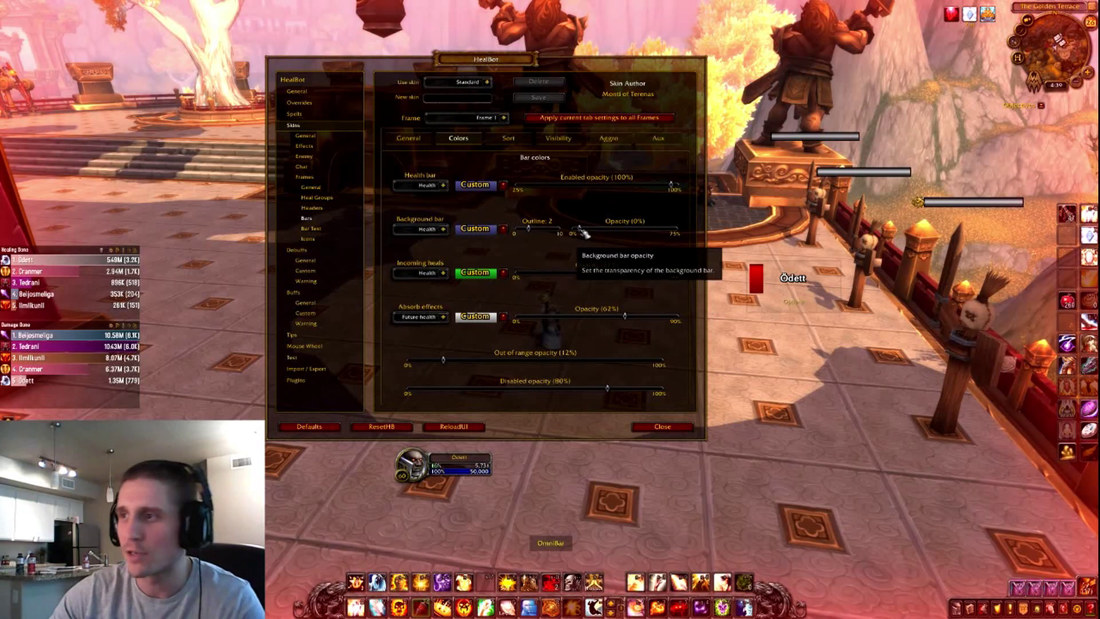
drag(598, 232, 603, 234)
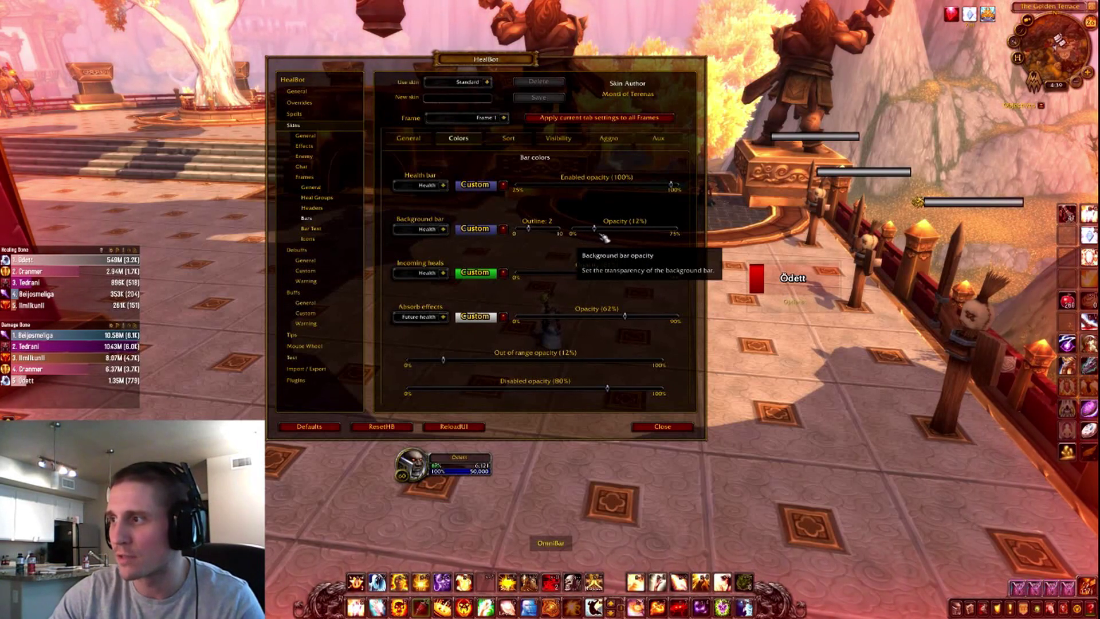
drag(609, 237, 576, 235)
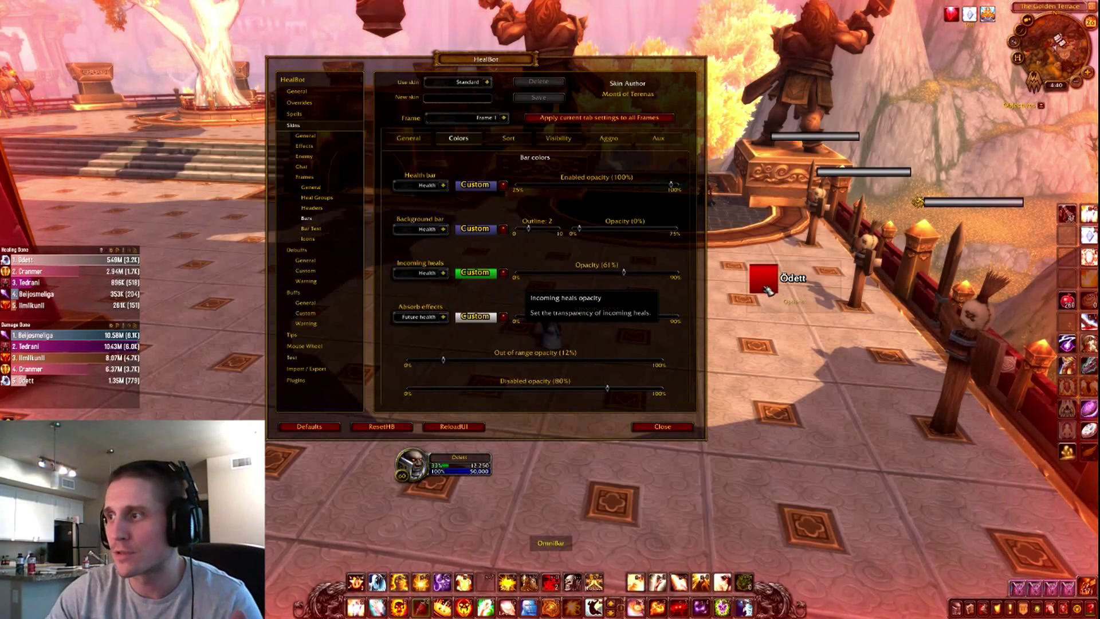
Step: Cast Flash Heal on your own HealBot bar, then move to interrupt it
right_click(803, 287)
key(a)
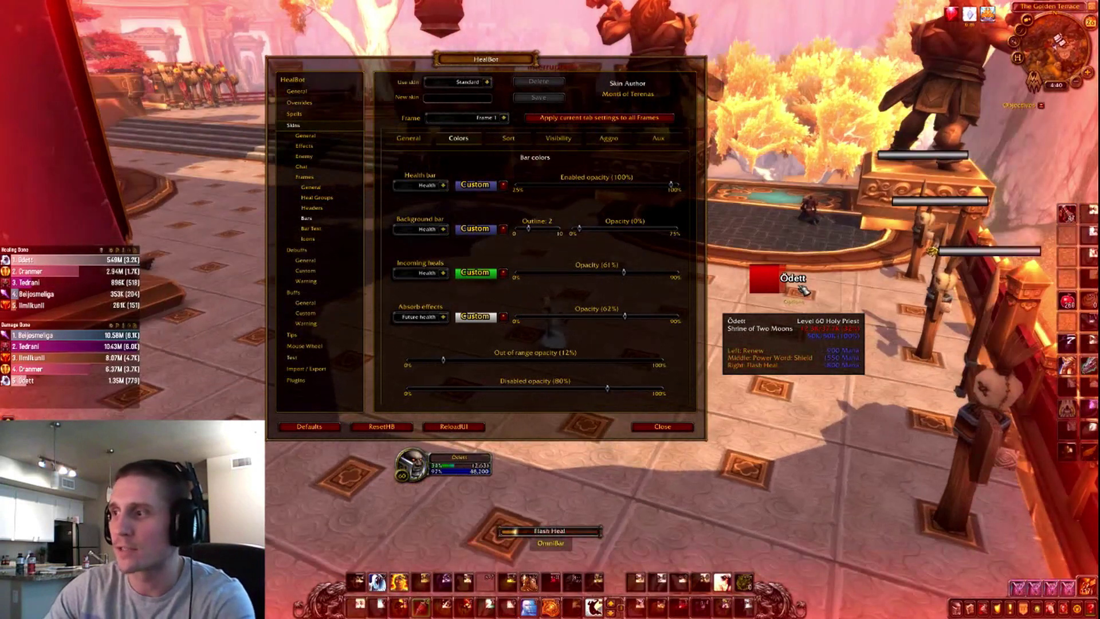
key(d)
key(a)
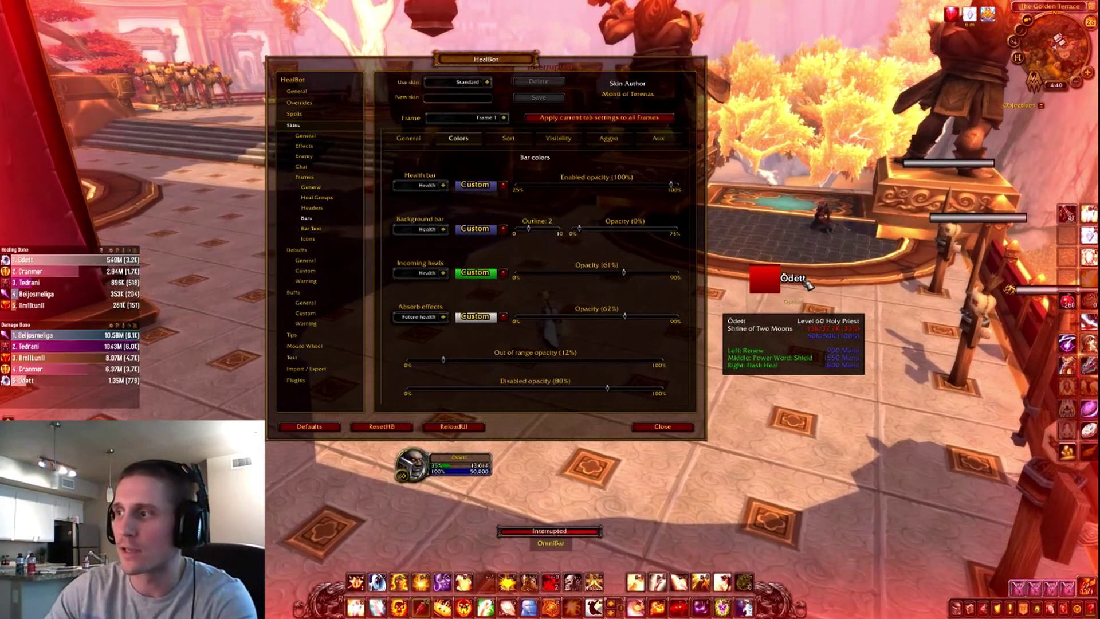
key(a)
key(w)
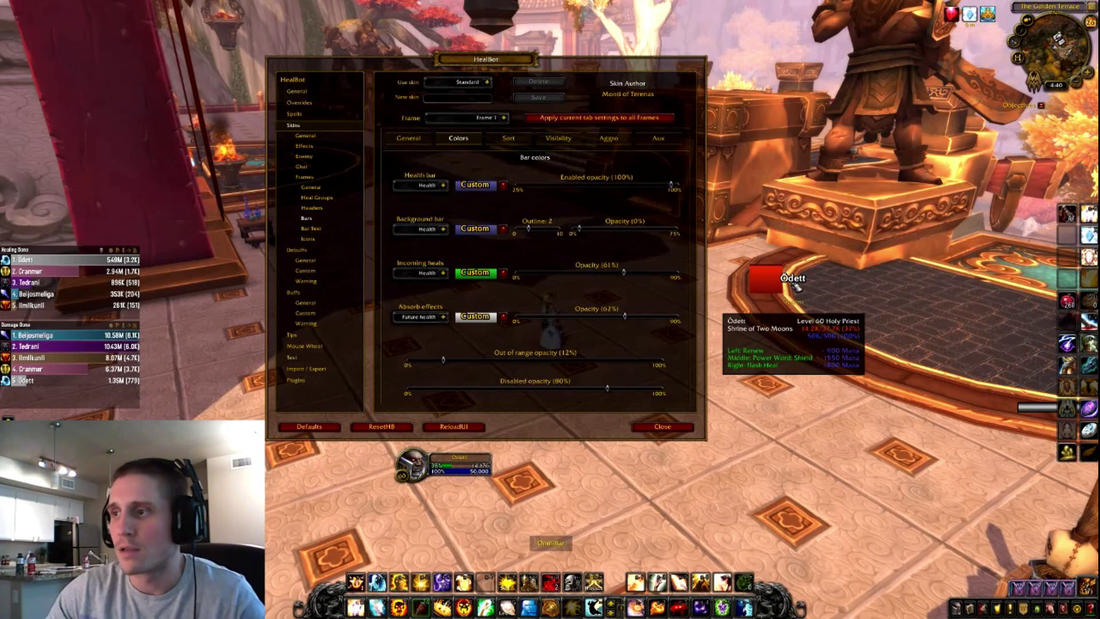
Step: Cast Flash Heal twice more from the bar, then cast Renew on yourself
right_click(794, 280)
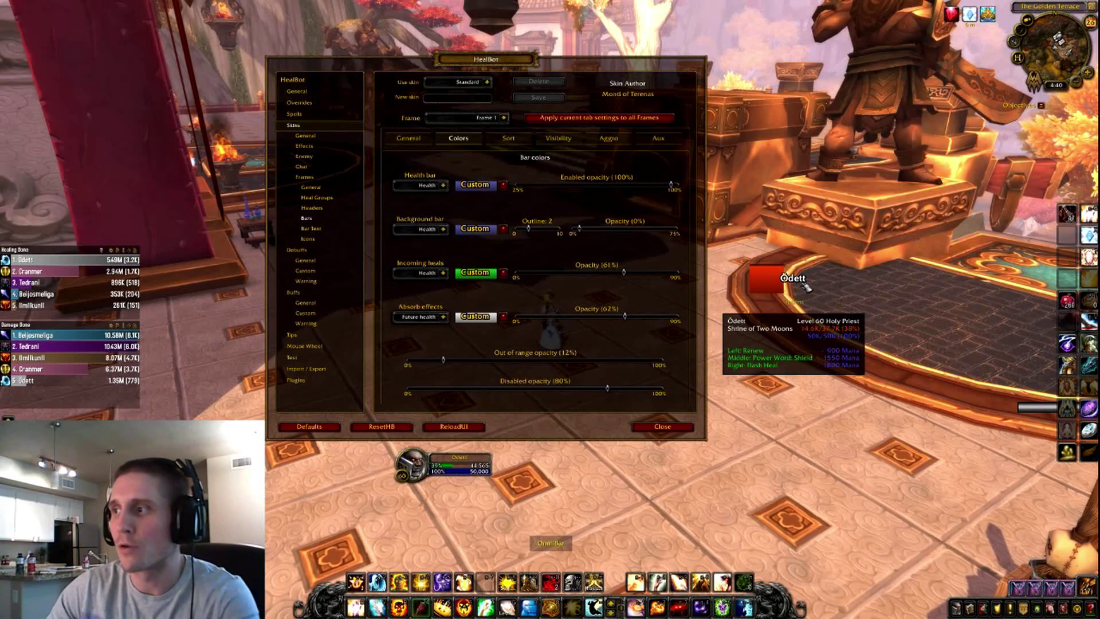
key(a)
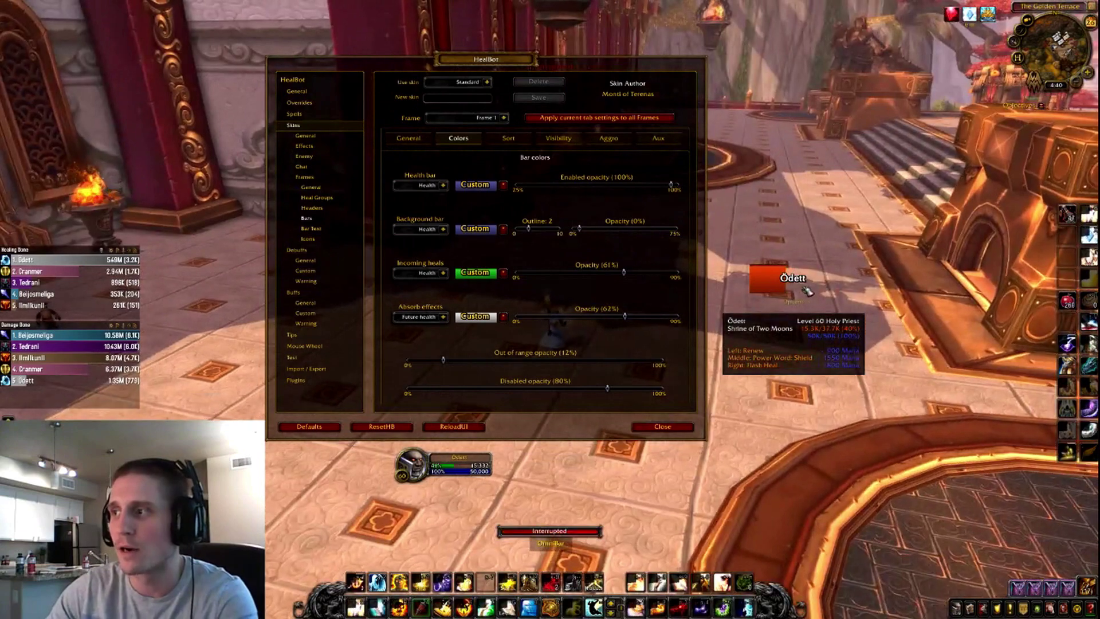
key(a)
right_click(794, 280)
key(a)
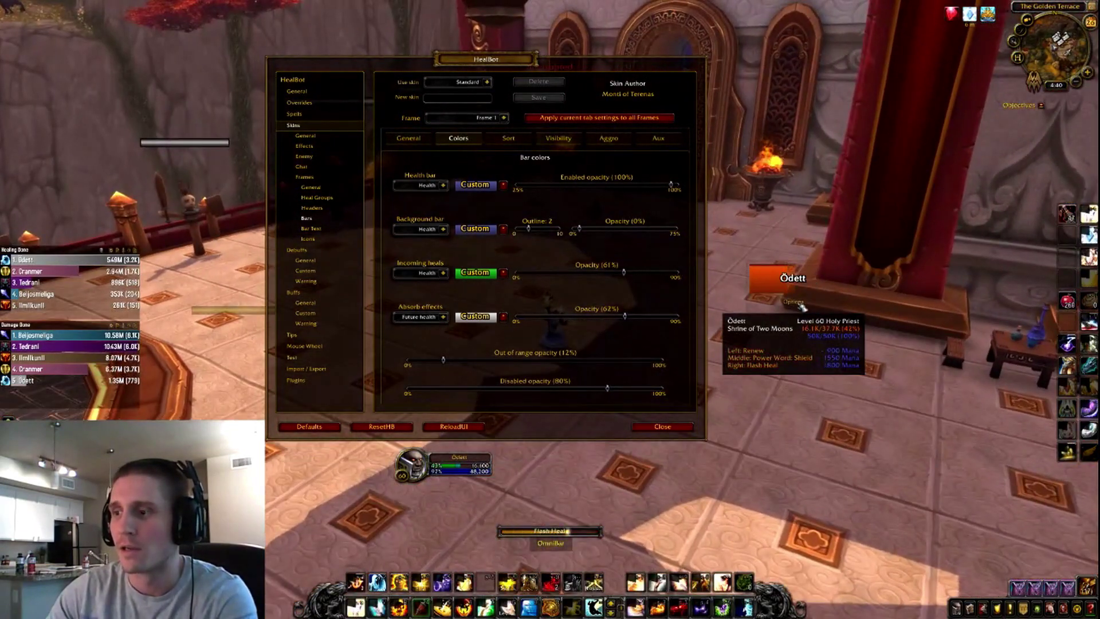
key(a)
key(a)
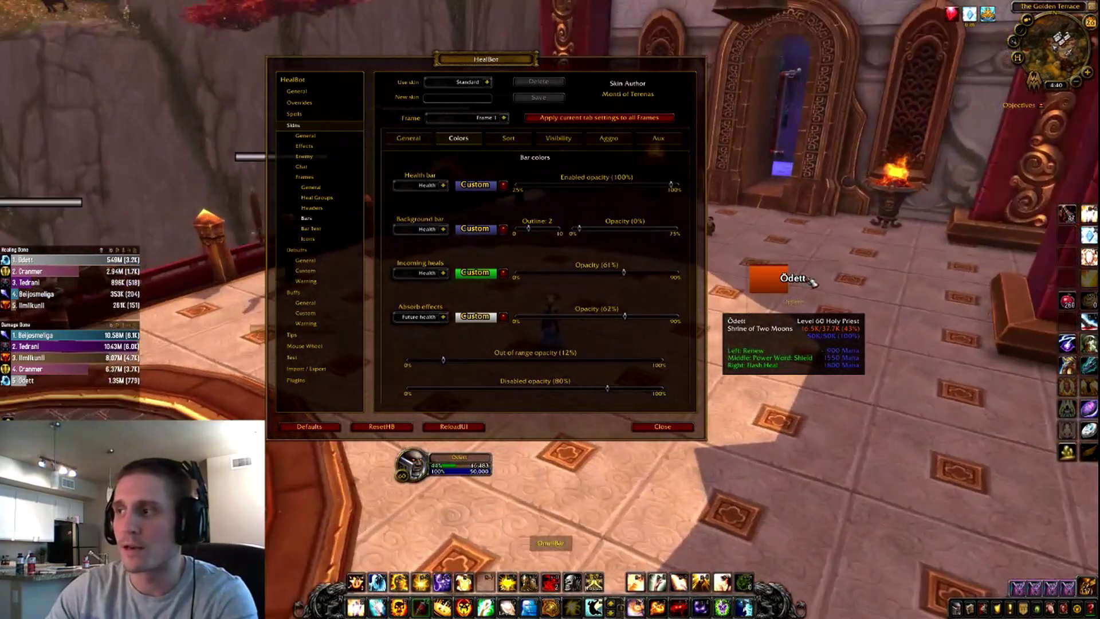
click(801, 279)
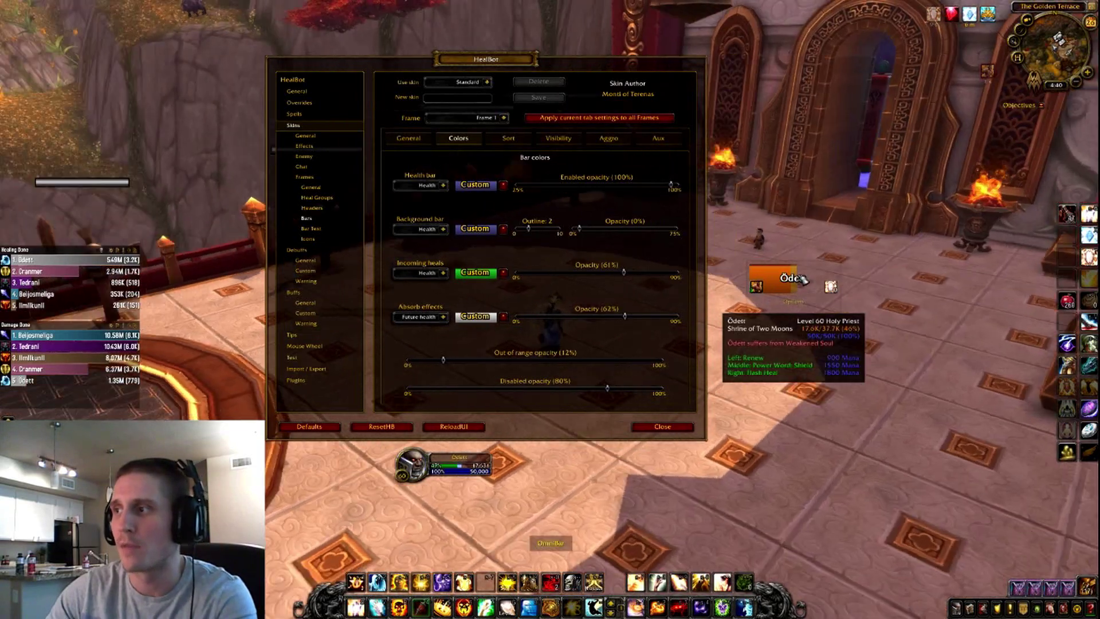
key(d)
key(d)
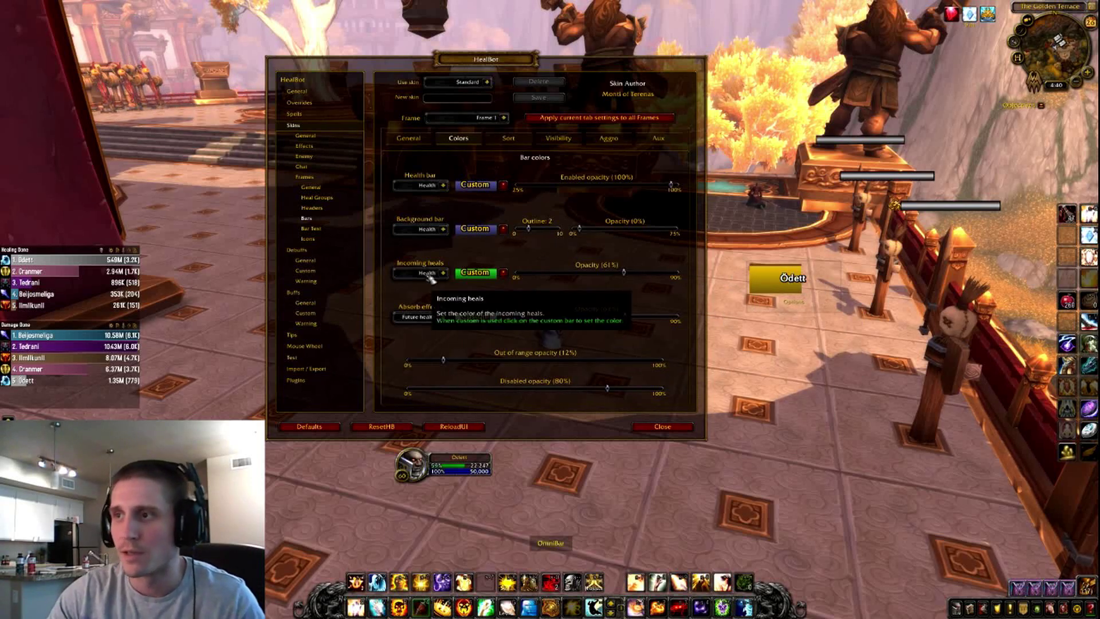
Step: Show the Skins General tab, then go to Debuffs General and Debuffs Custom
click(408, 140)
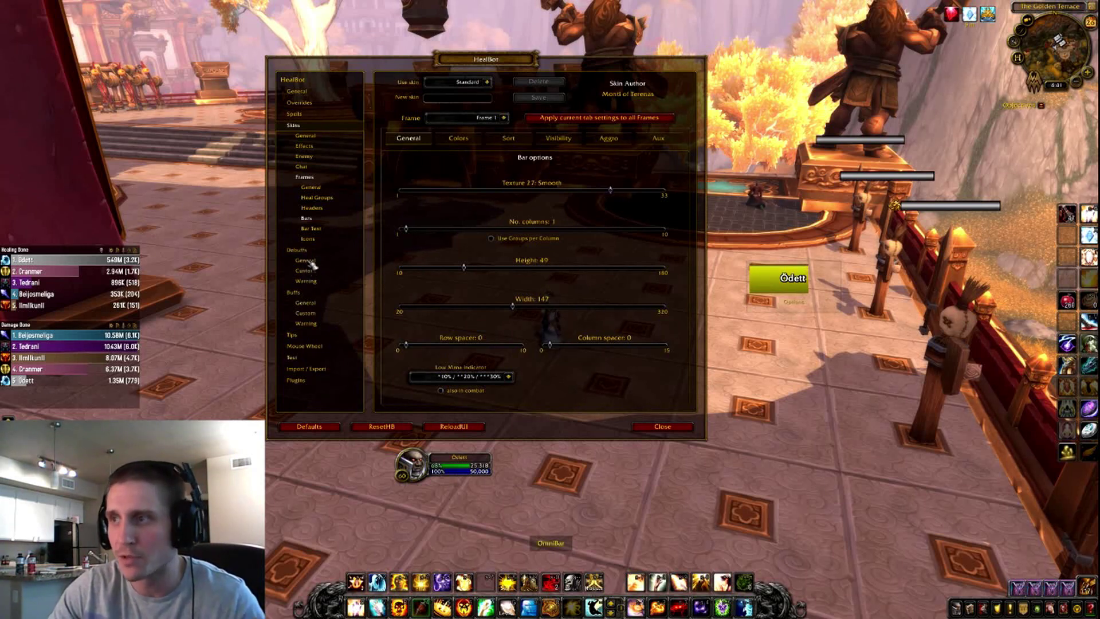
click(306, 261)
click(306, 271)
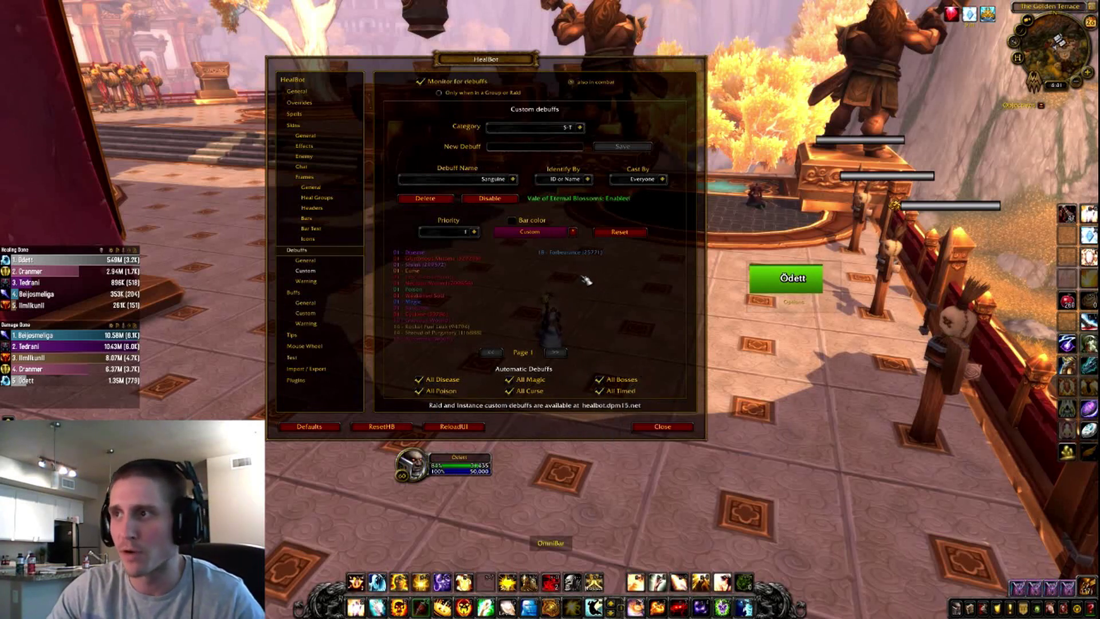
Step: Browse the debuff categories, trying M-N, and settle on S-T
click(581, 128)
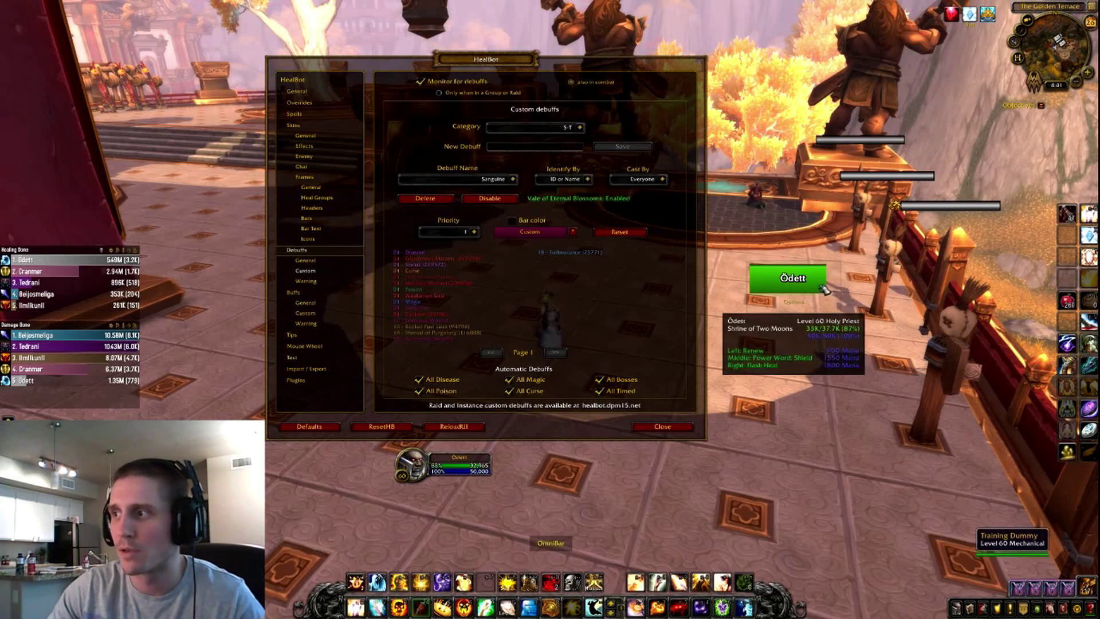
click(771, 286)
mouse_move(768, 293)
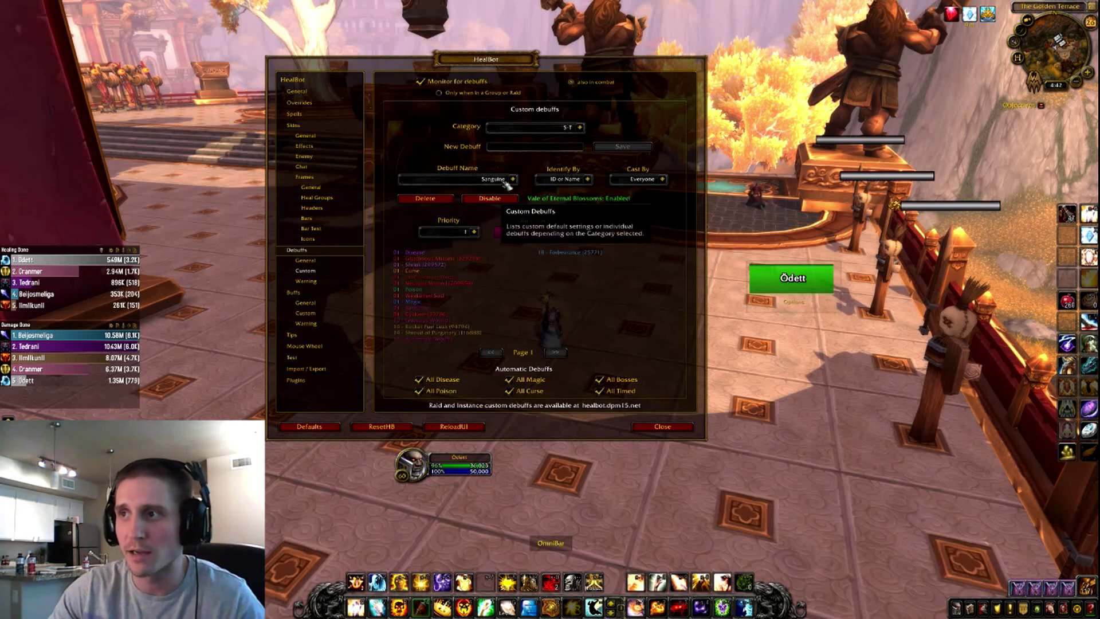
click(580, 127)
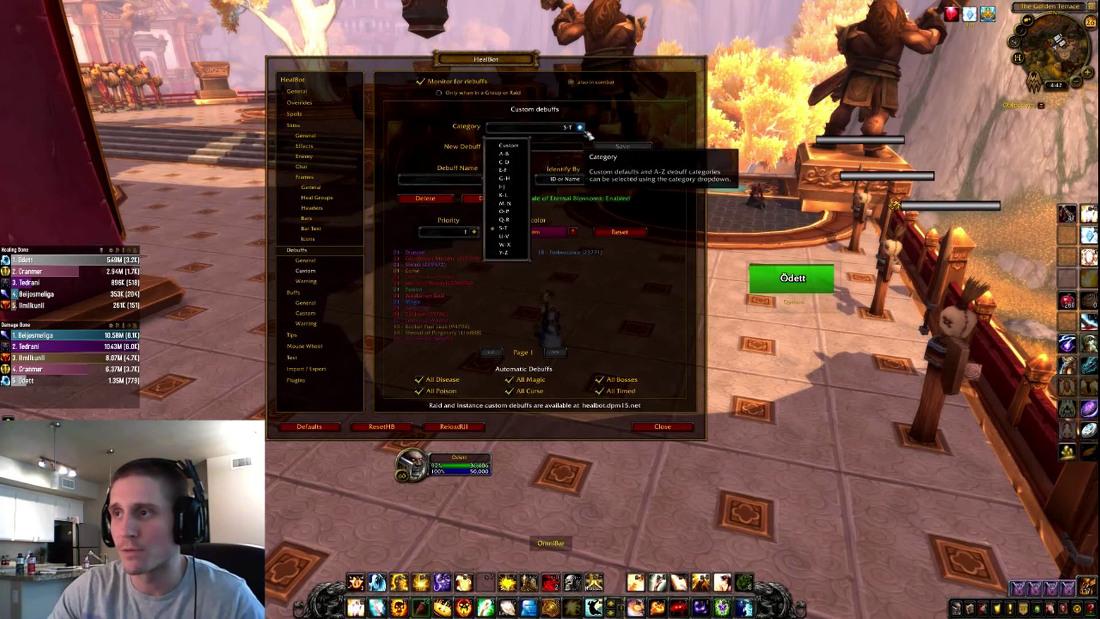
click(505, 203)
click(580, 127)
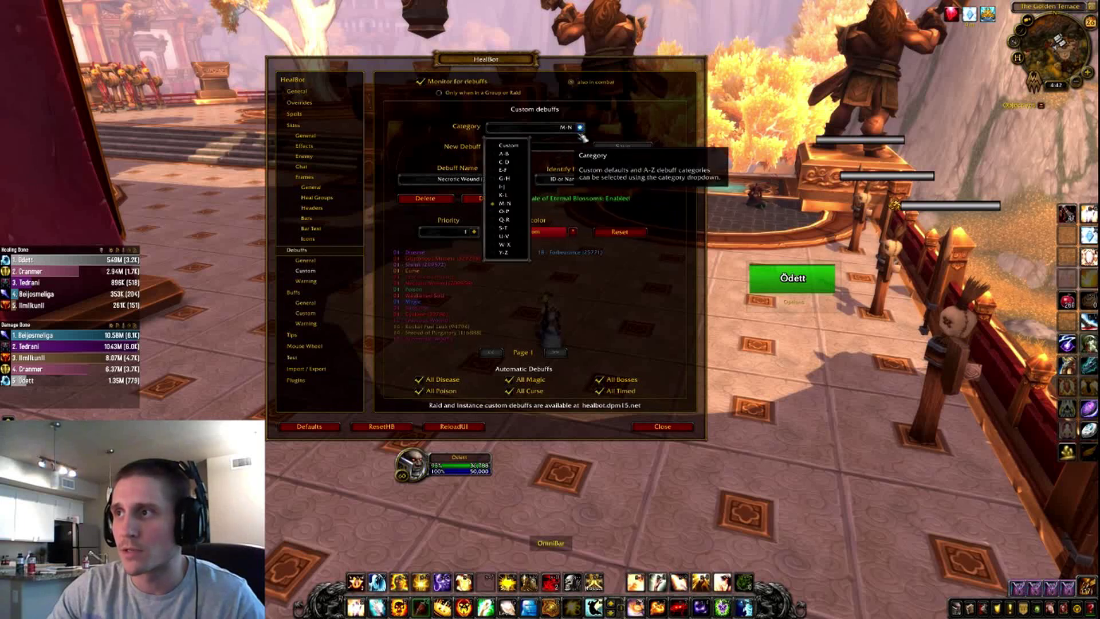
click(505, 231)
Step: Disable and delete the Sanguine custom debuff, keeping category S-T
click(493, 199)
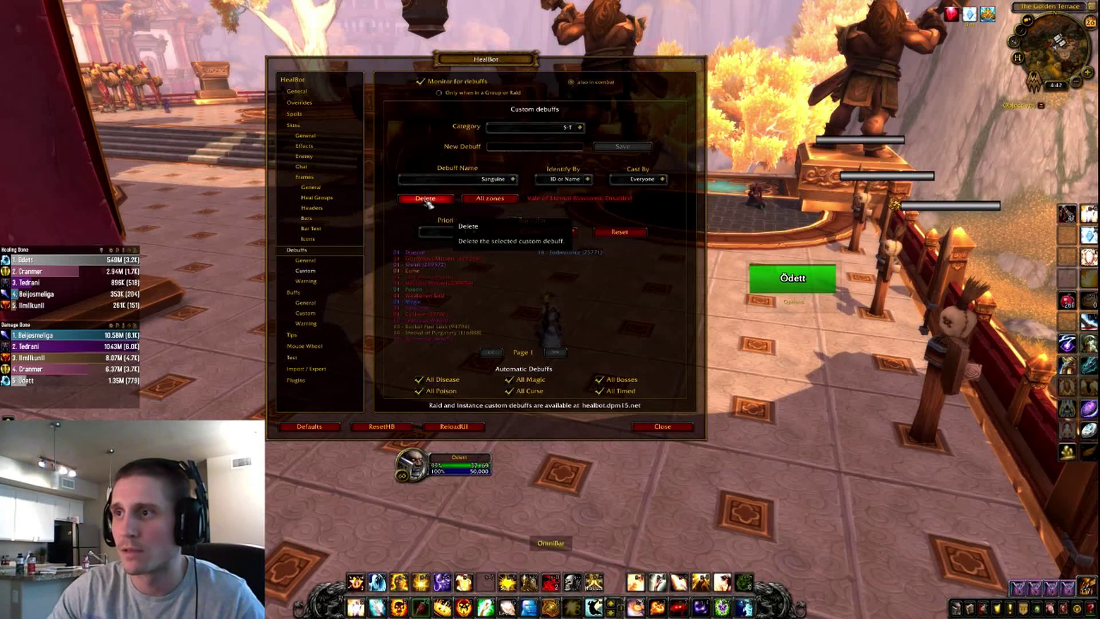
click(486, 201)
click(513, 179)
click(523, 128)
click(505, 228)
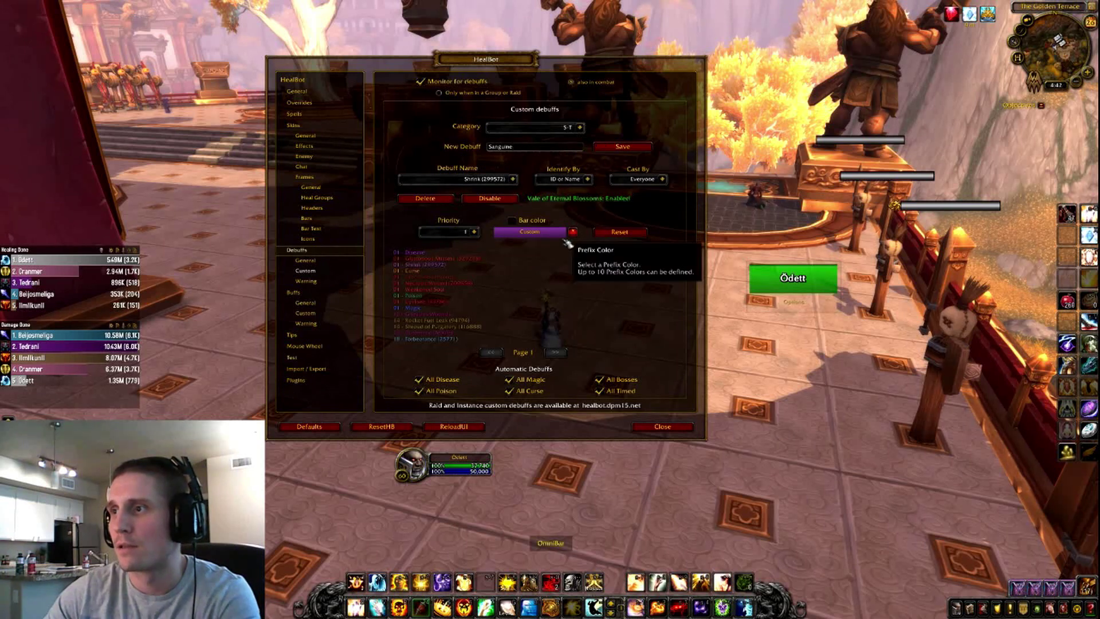
Step: Save Sanguine as a new custom debuff at priority 1 with a brighter red bar
click(623, 147)
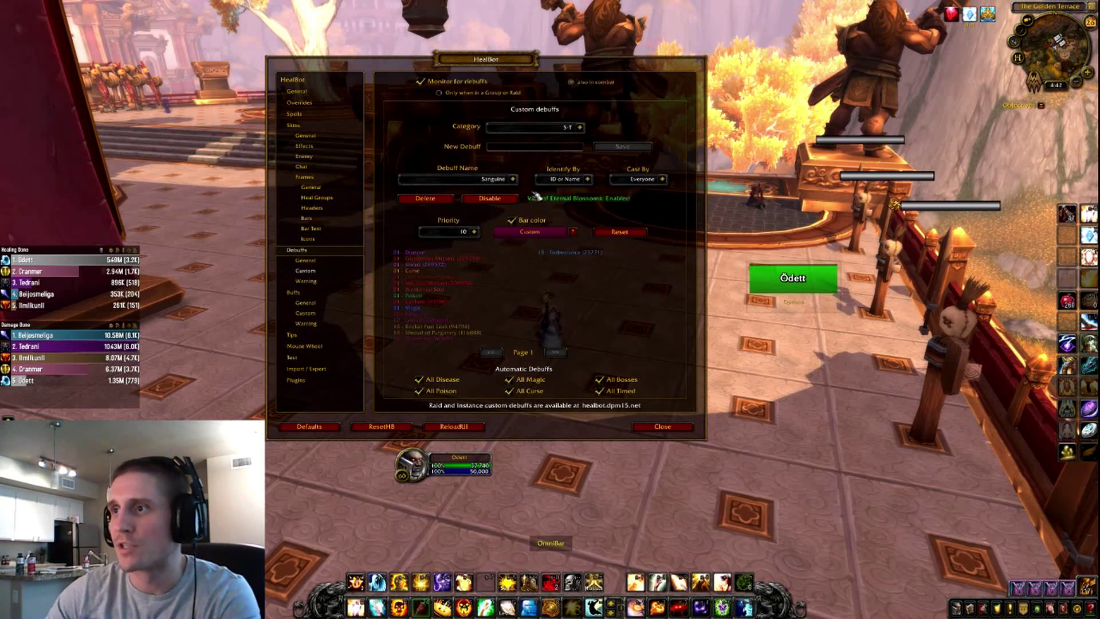
click(475, 232)
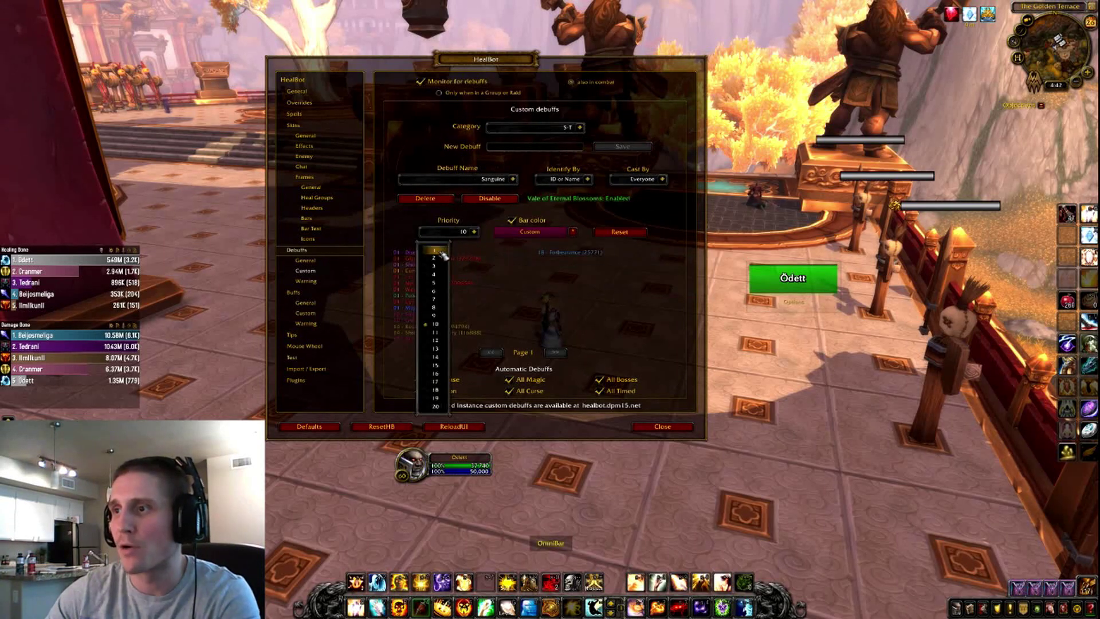
click(439, 251)
click(530, 232)
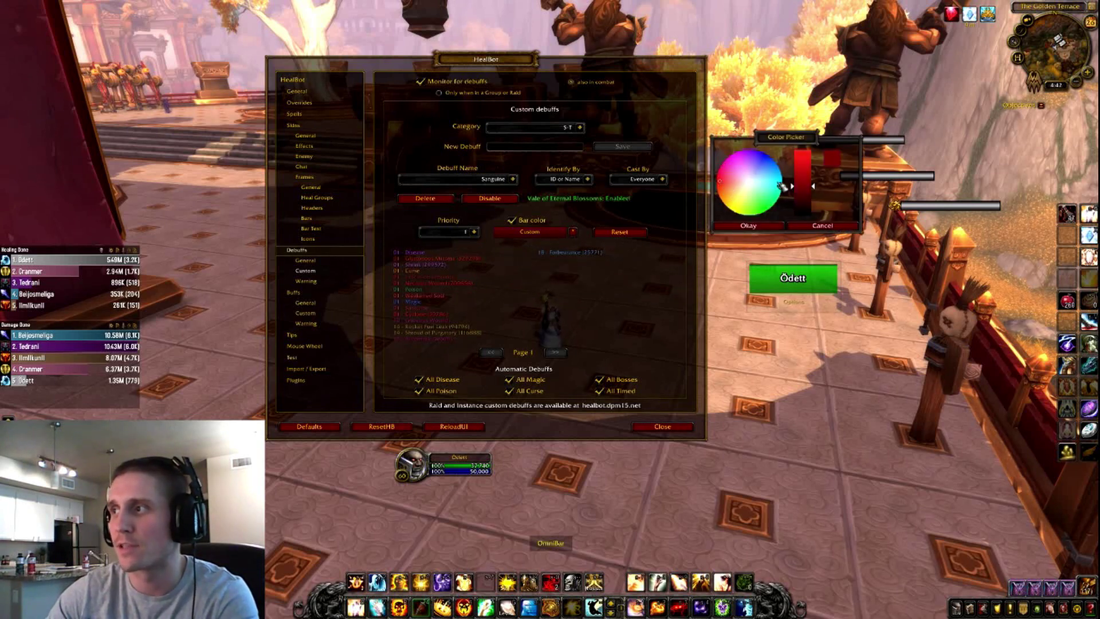
drag(802, 185, 811, 169)
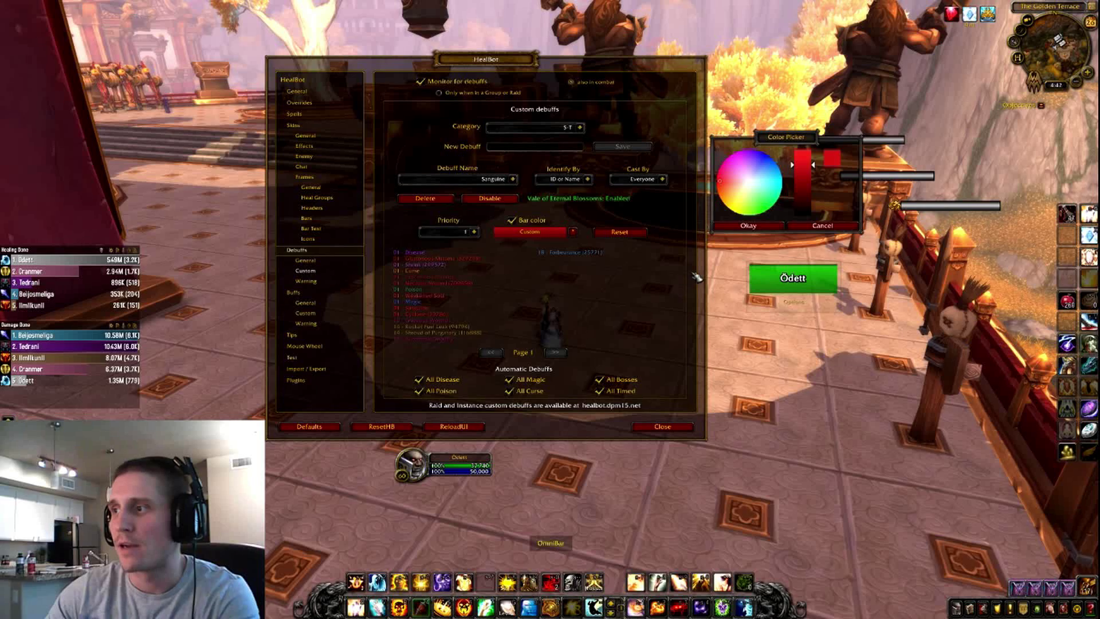
click(757, 226)
key(a)
Step: Switch to category W-X and give Weakened Soul a custom cyan bar colour
mouse_move(802, 285)
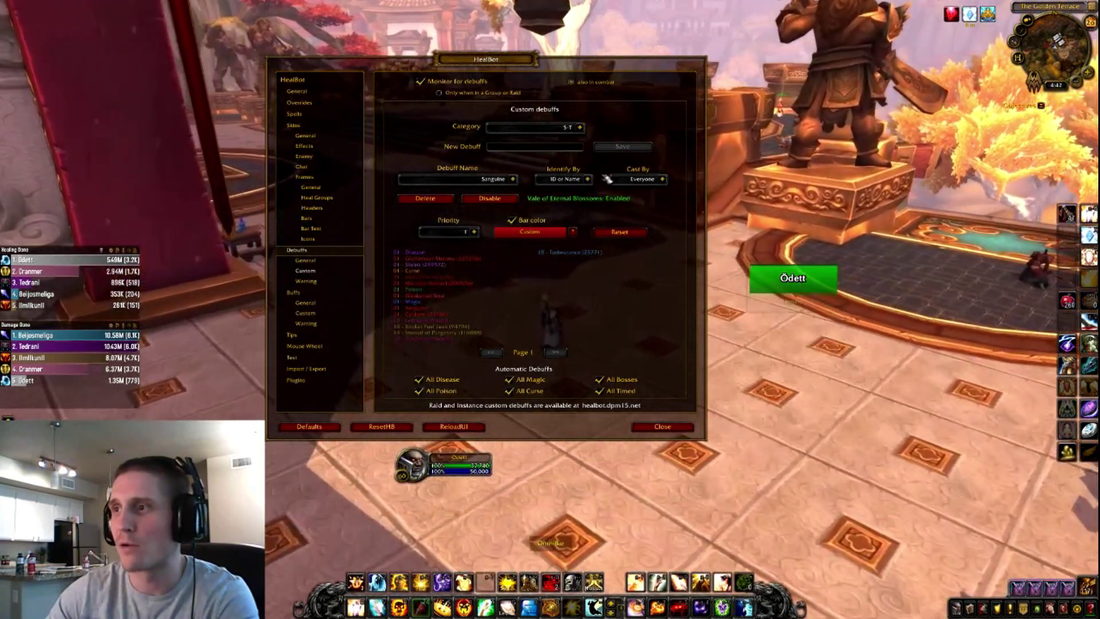
click(580, 127)
click(520, 243)
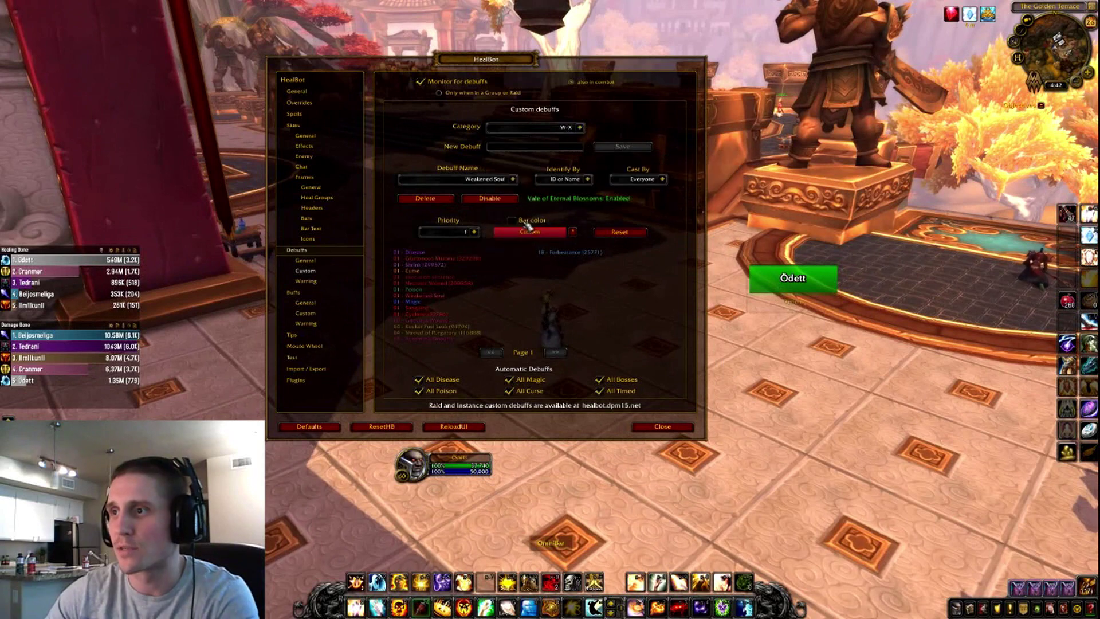
key(a)
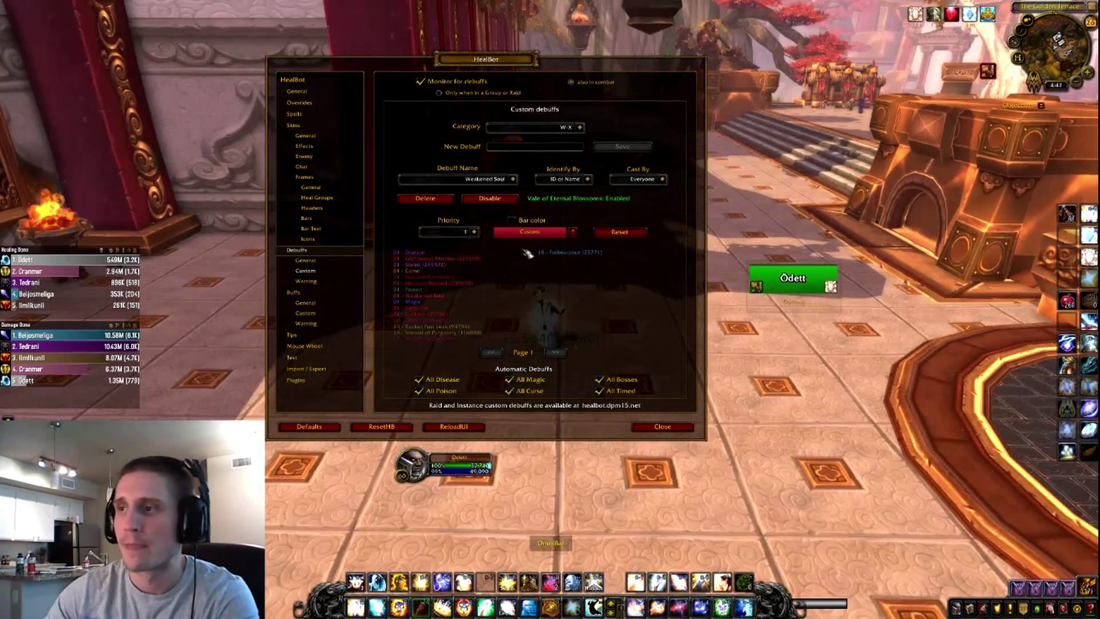
key(a)
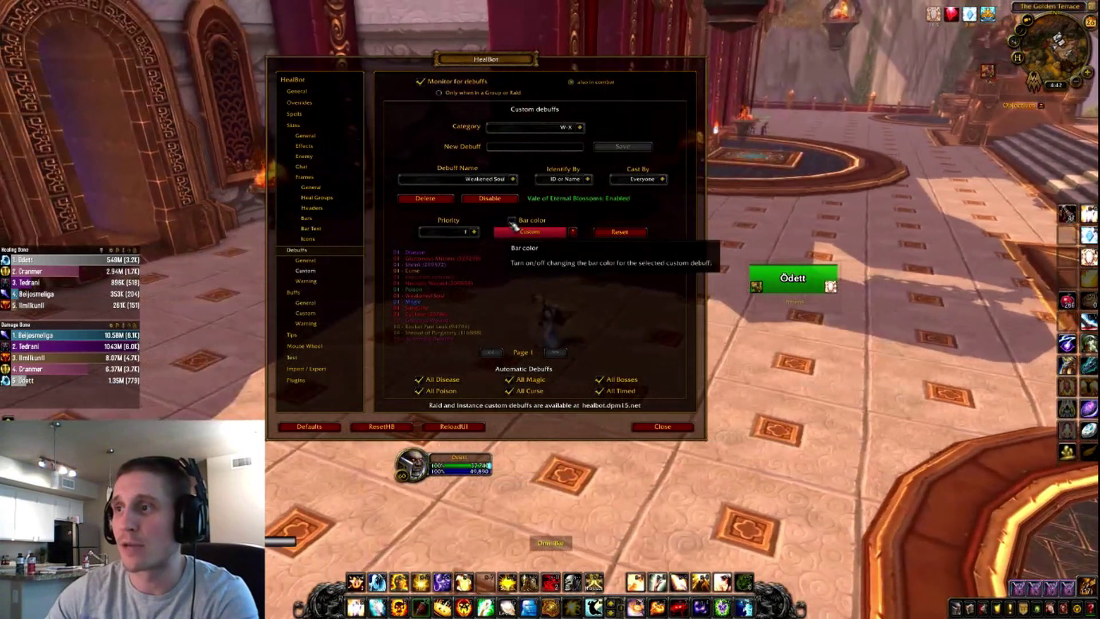
click(512, 221)
click(518, 231)
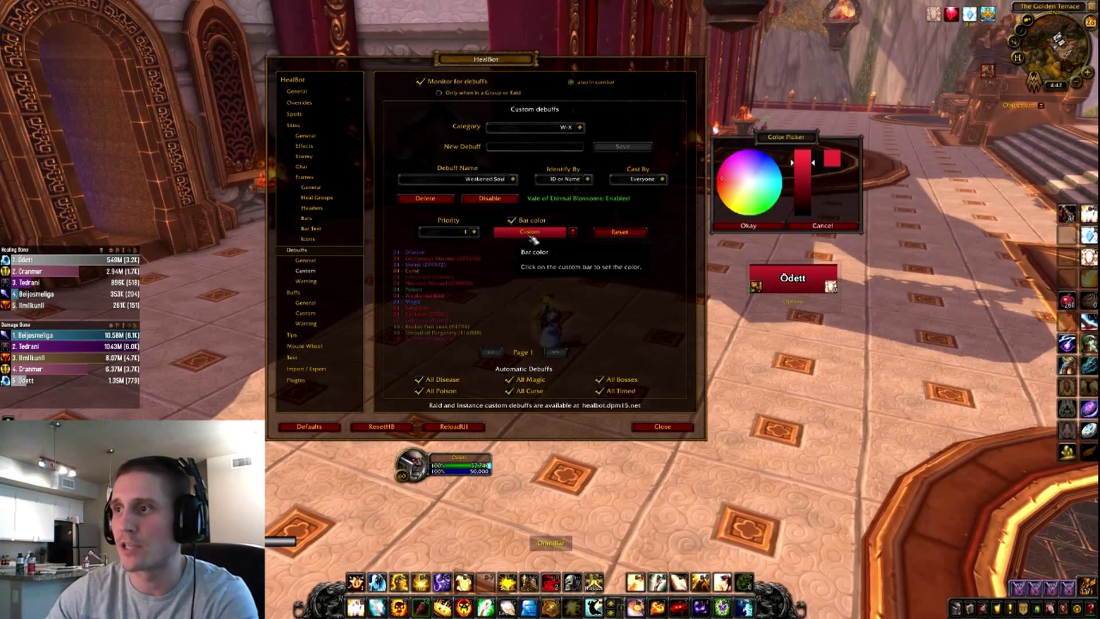
click(778, 182)
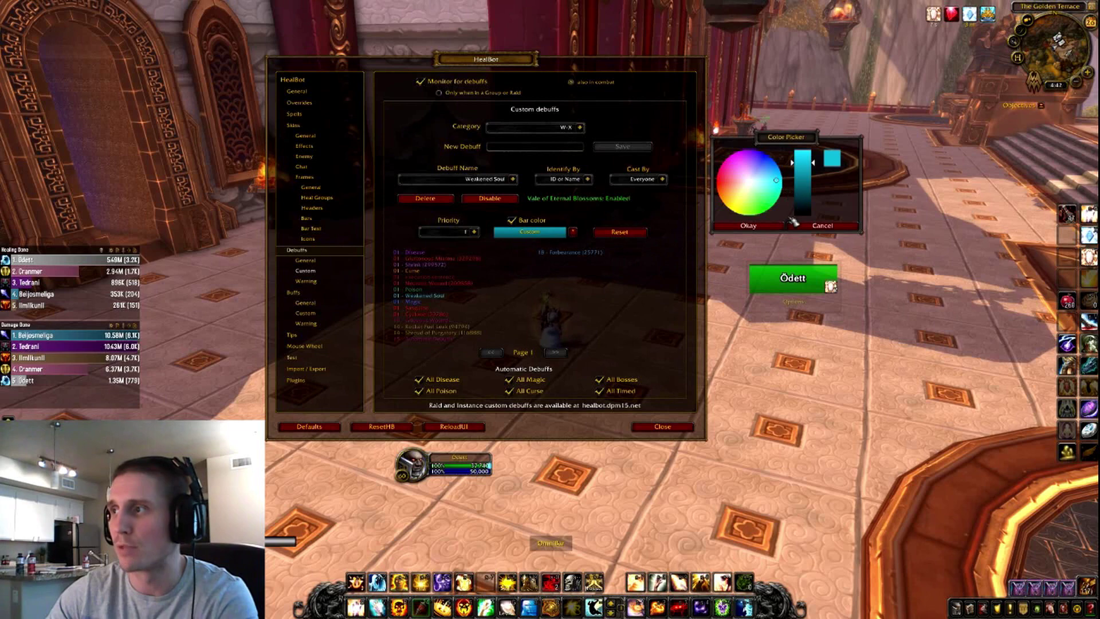
click(748, 225)
mouse_move(767, 297)
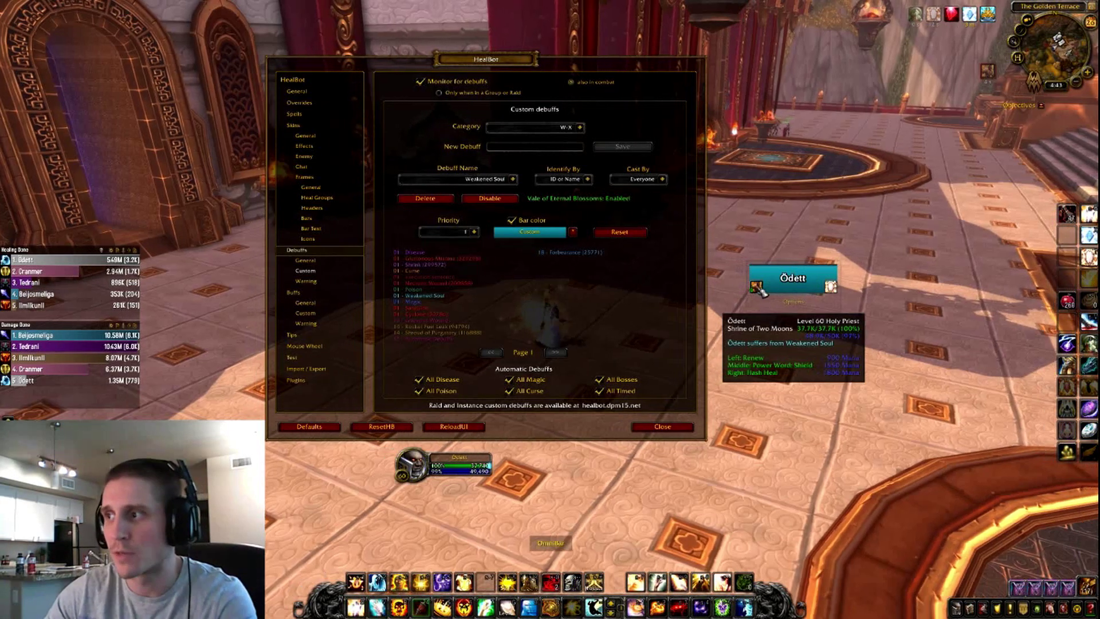
key(a)
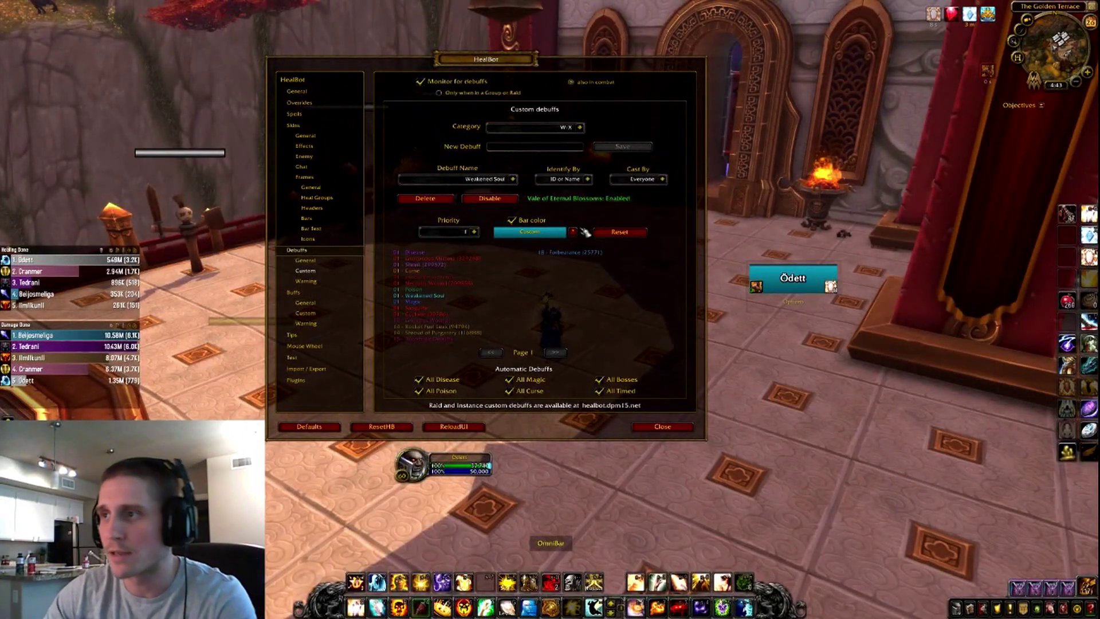
key(a)
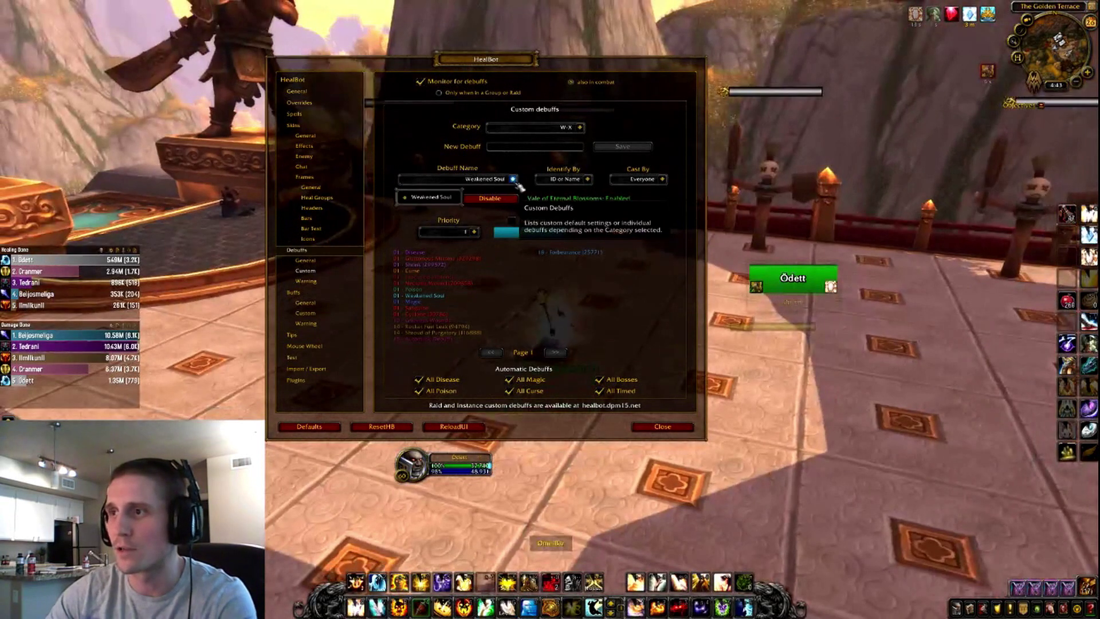
Step: In category G-H, set Grievous Wounds to priority 1 with a brightened red Custom bar colour
click(580, 127)
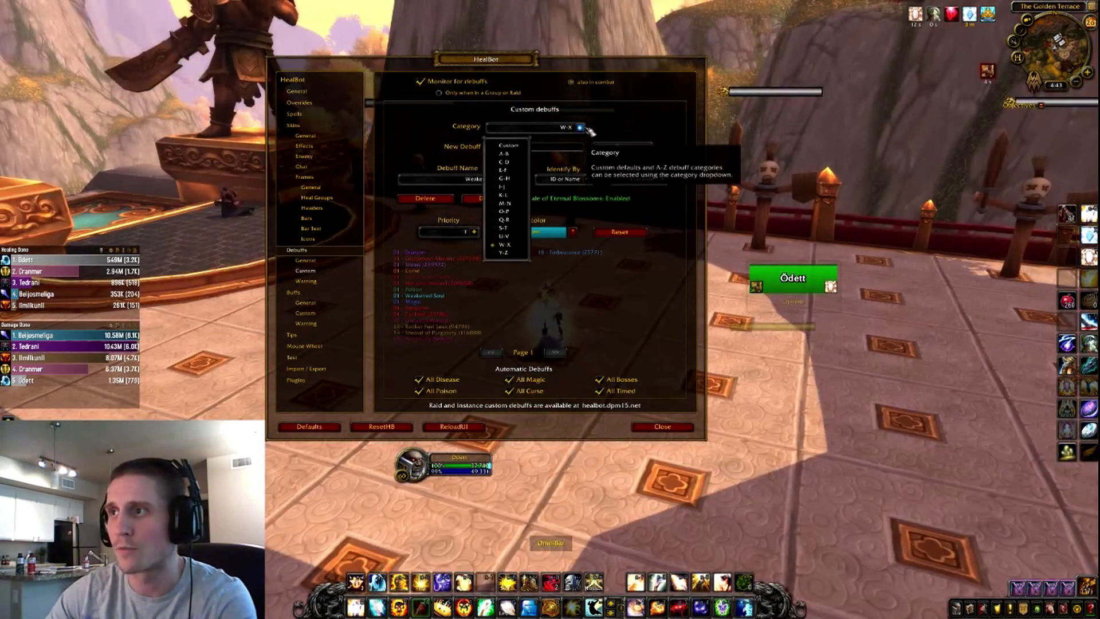
click(519, 179)
click(513, 180)
click(434, 205)
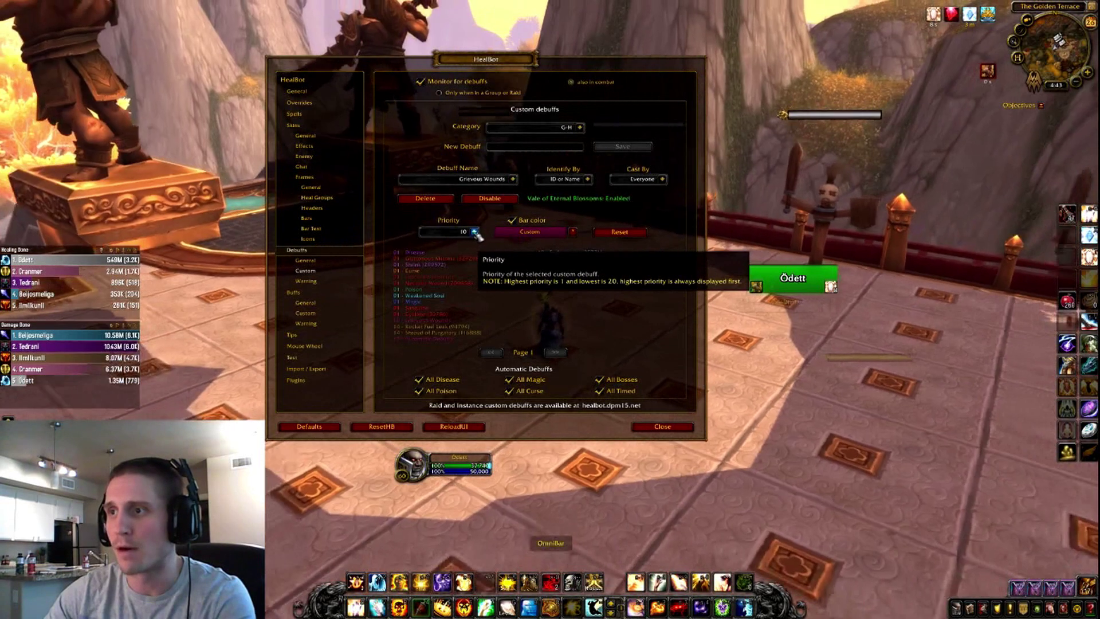
click(475, 232)
click(442, 252)
click(573, 231)
scroll(724, 183, up, 5)
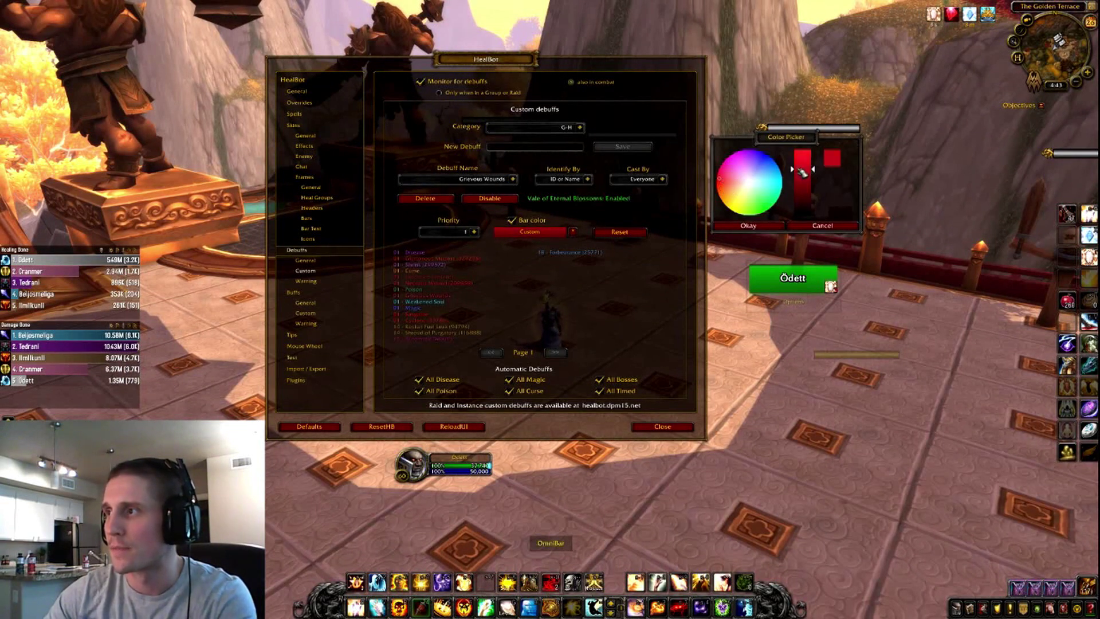
click(780, 227)
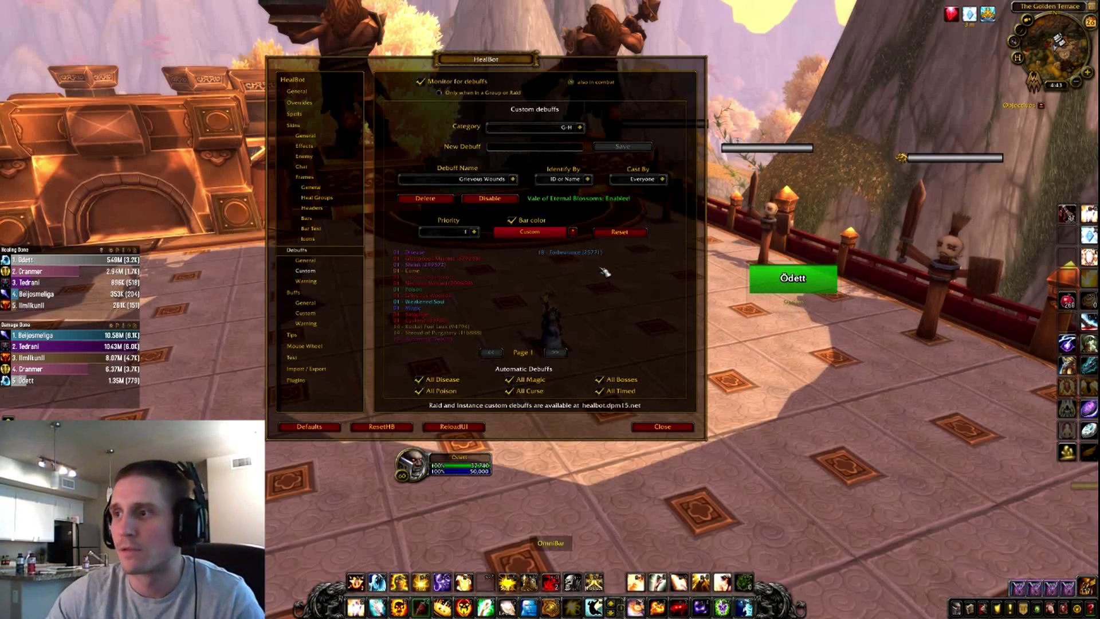
drag(759, 410, 760, 406)
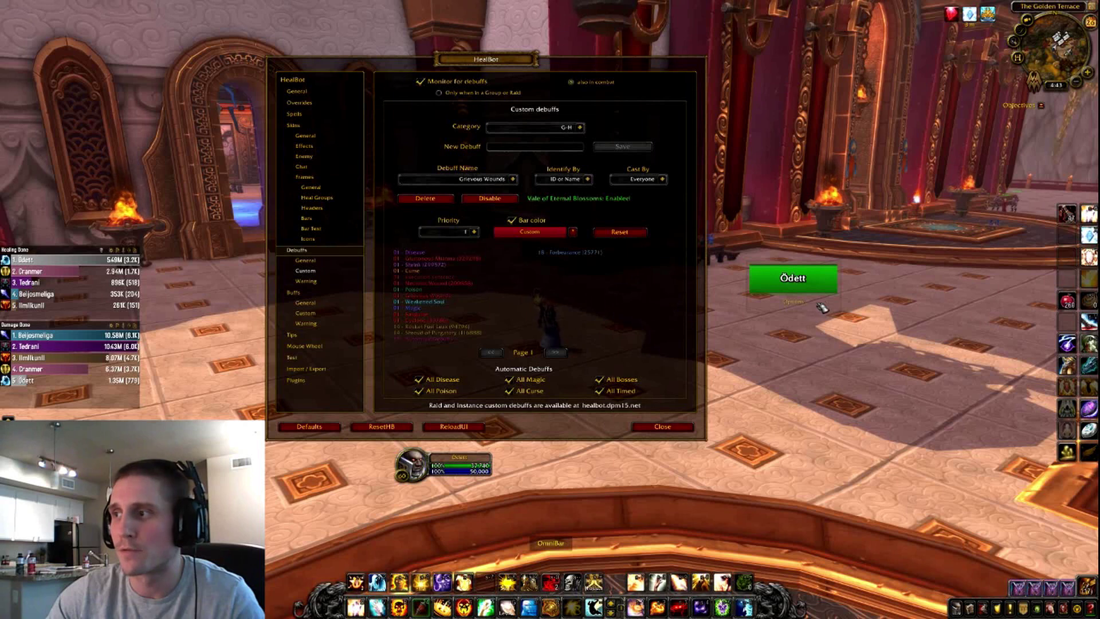
mouse_move(809, 292)
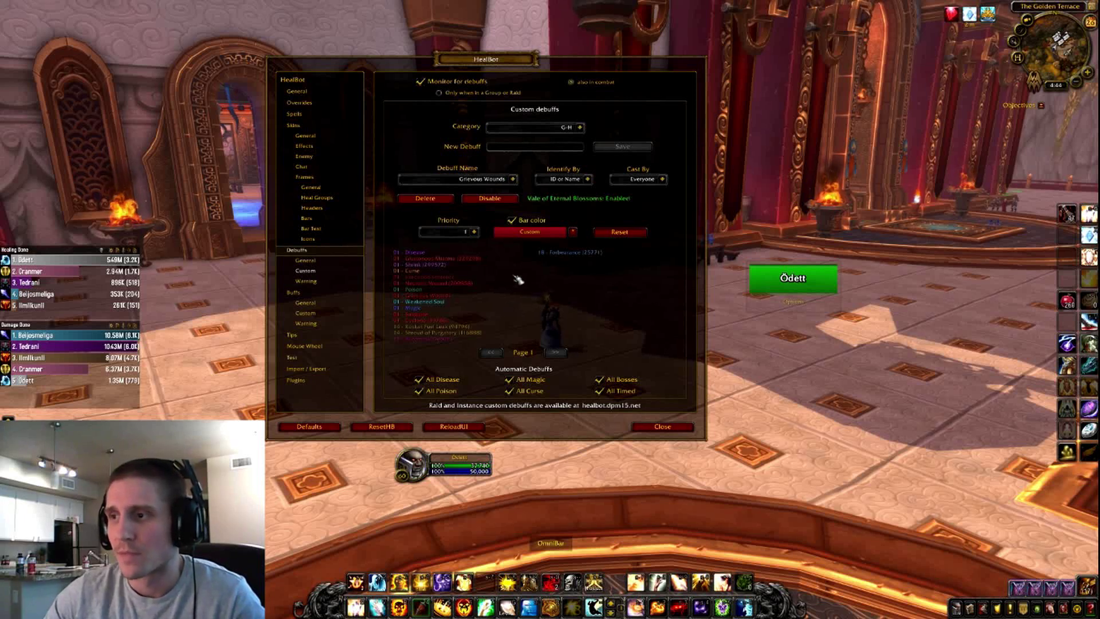
Step: Switch the debuff category to A-B, then go to Buffs General and Buffs Custom
click(580, 127)
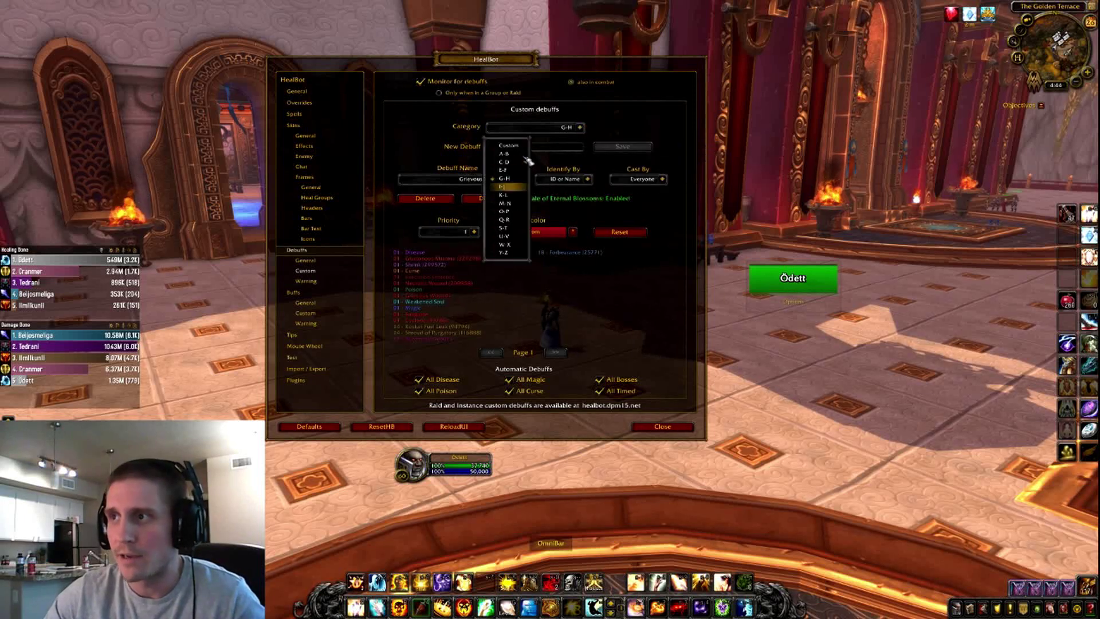
click(518, 154)
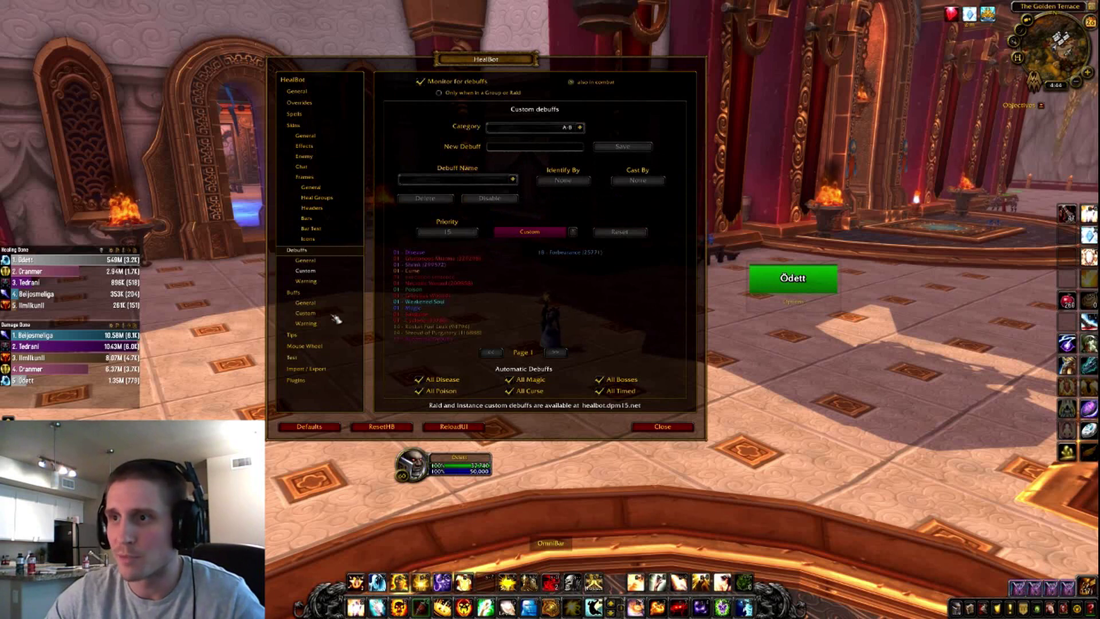
click(307, 303)
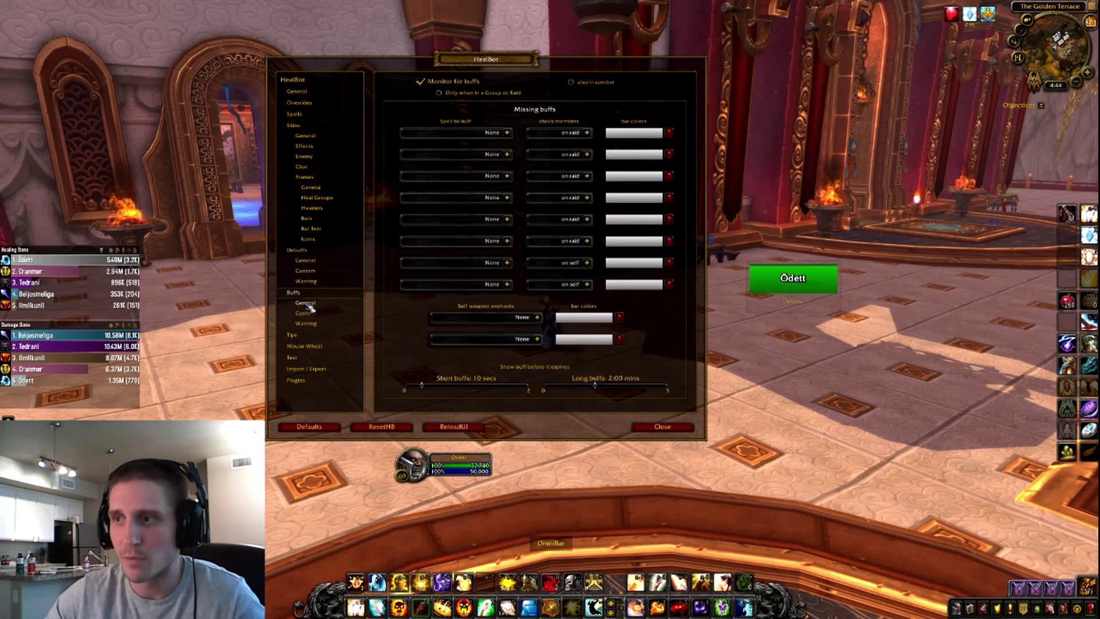
click(306, 313)
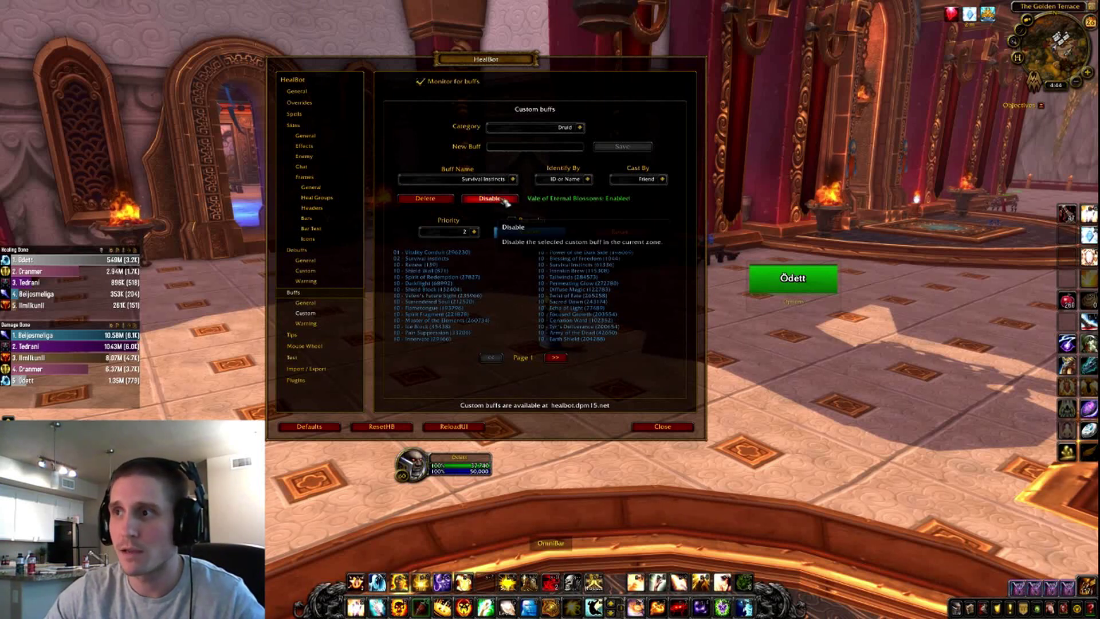
Step: Select the Warrior buff Last Stand and set its priority to 1
click(580, 127)
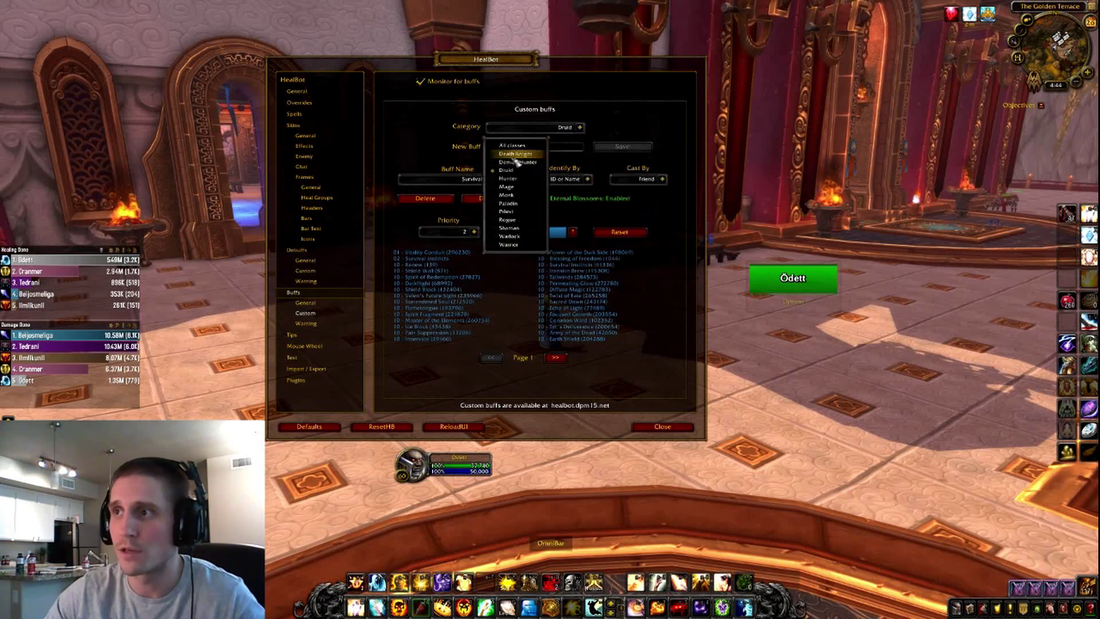
click(520, 246)
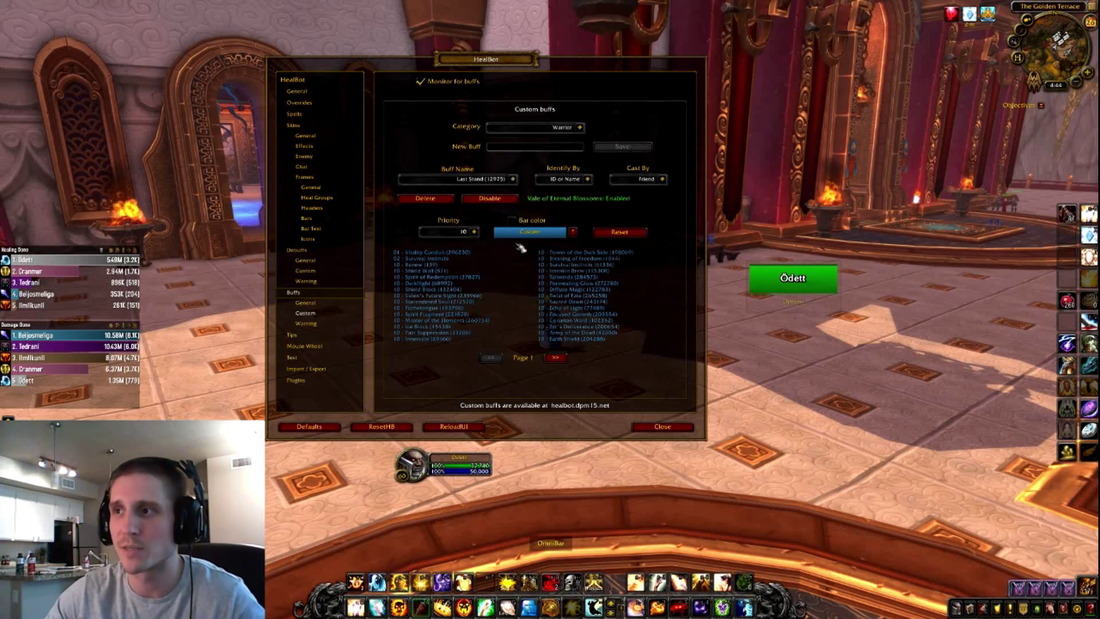
click(513, 180)
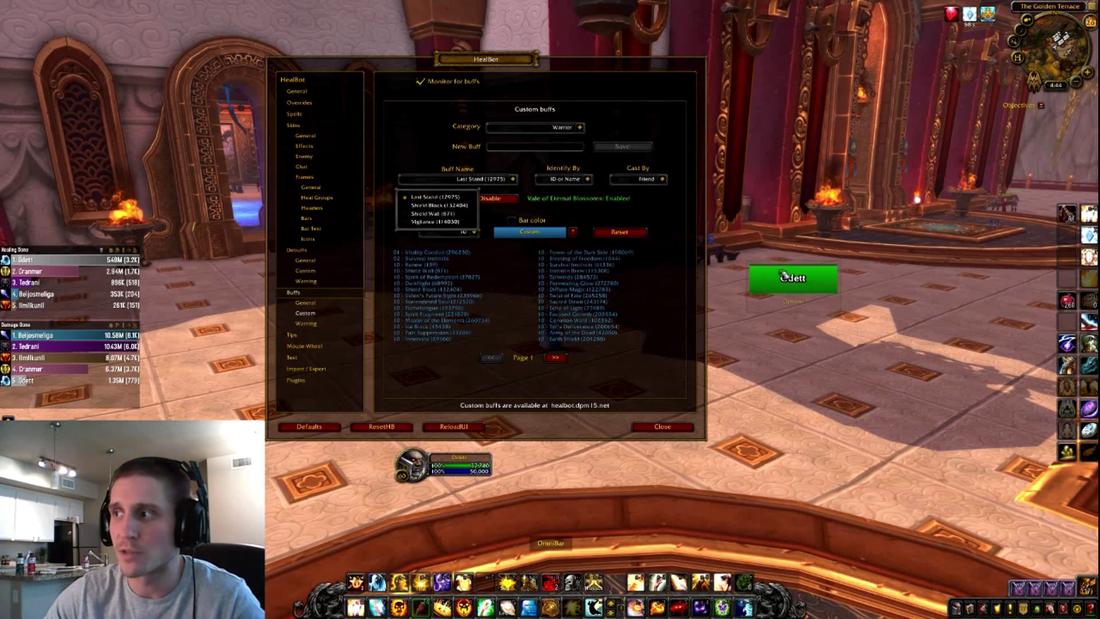
click(435, 197)
click(473, 231)
click(433, 246)
Step: Pick a purple custom bar colour for Last Stand, then switch bar colouring back off
click(511, 220)
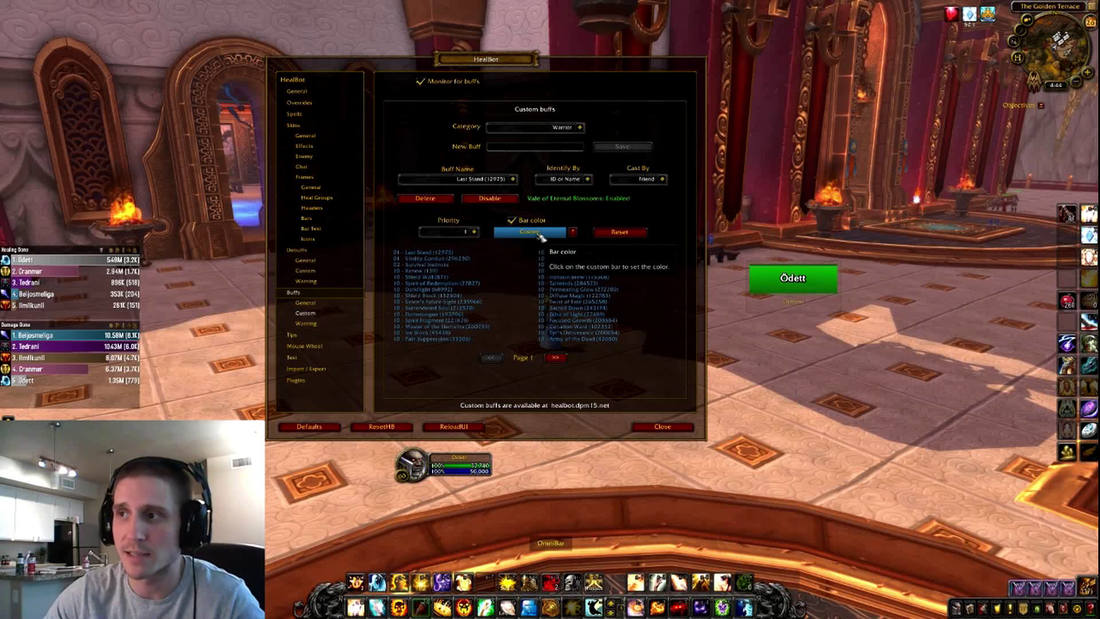
click(530, 233)
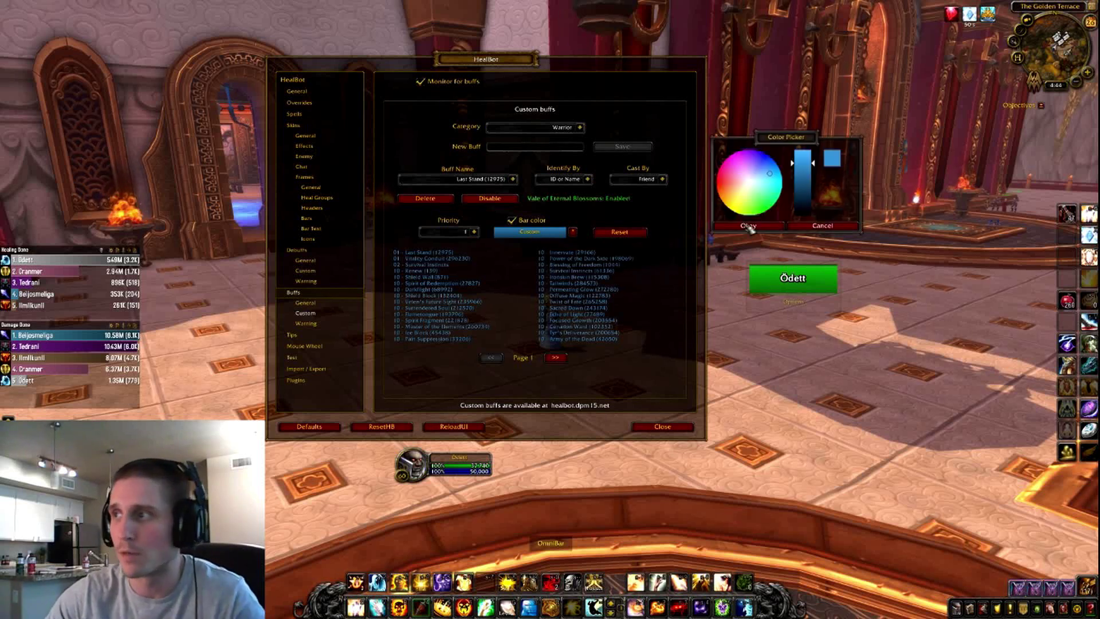
click(748, 225)
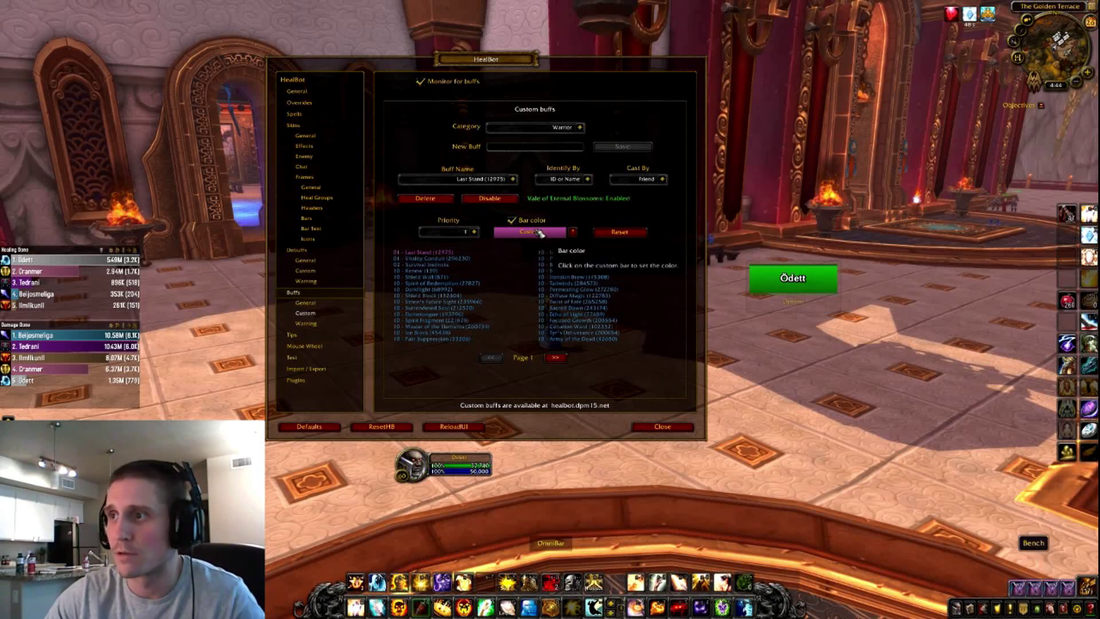
click(512, 220)
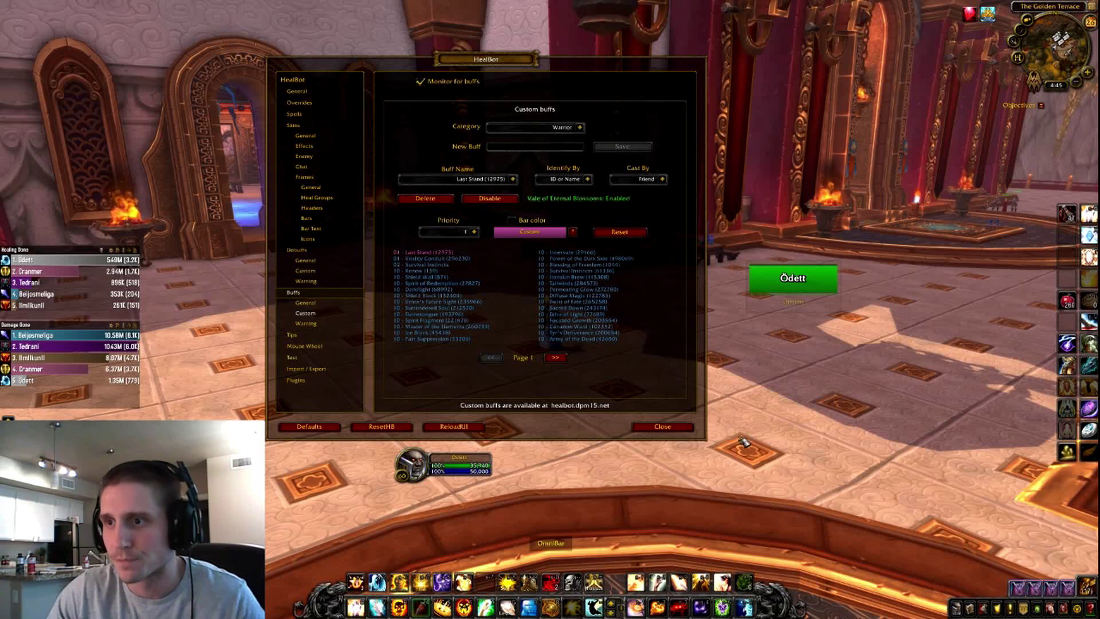
Step: Browse the left-click spell, other spell, item and macro choices without changing anything
click(321, 272)
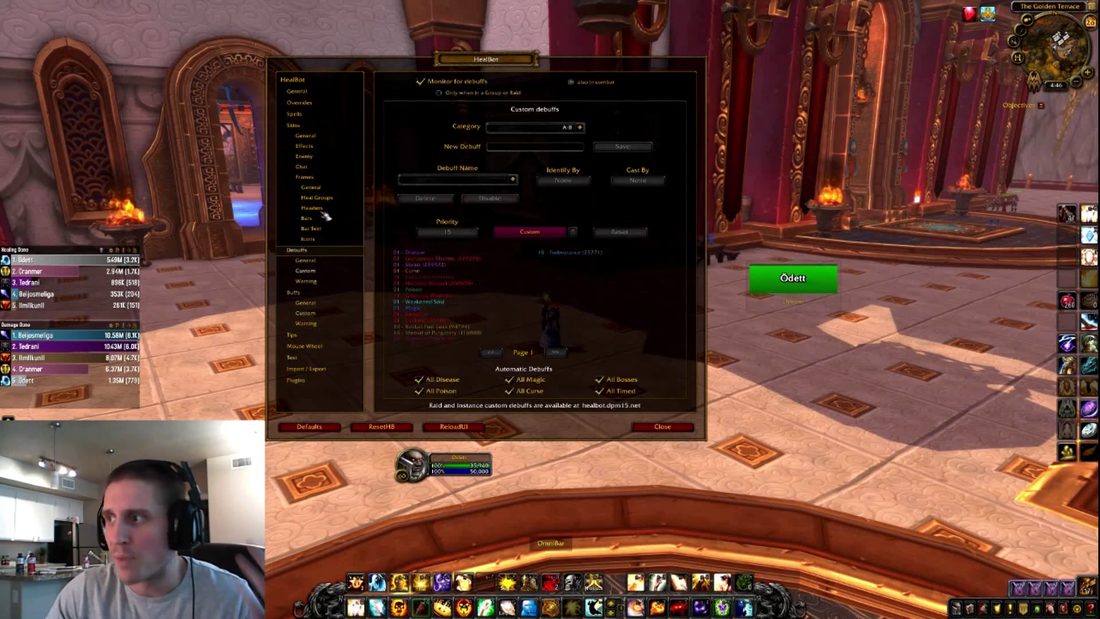
click(298, 115)
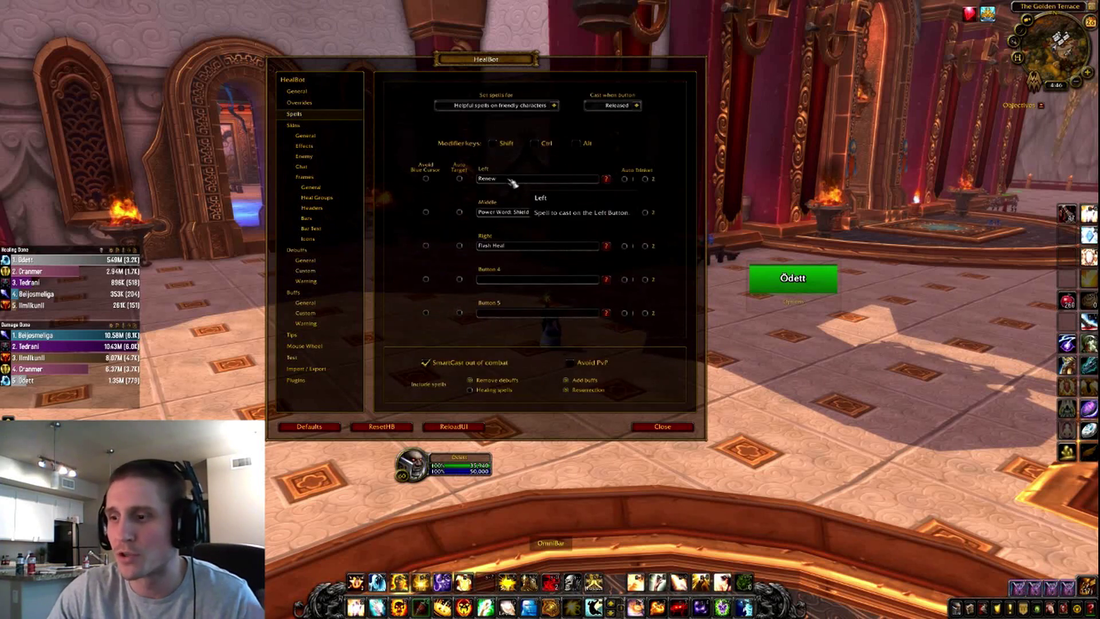
click(606, 179)
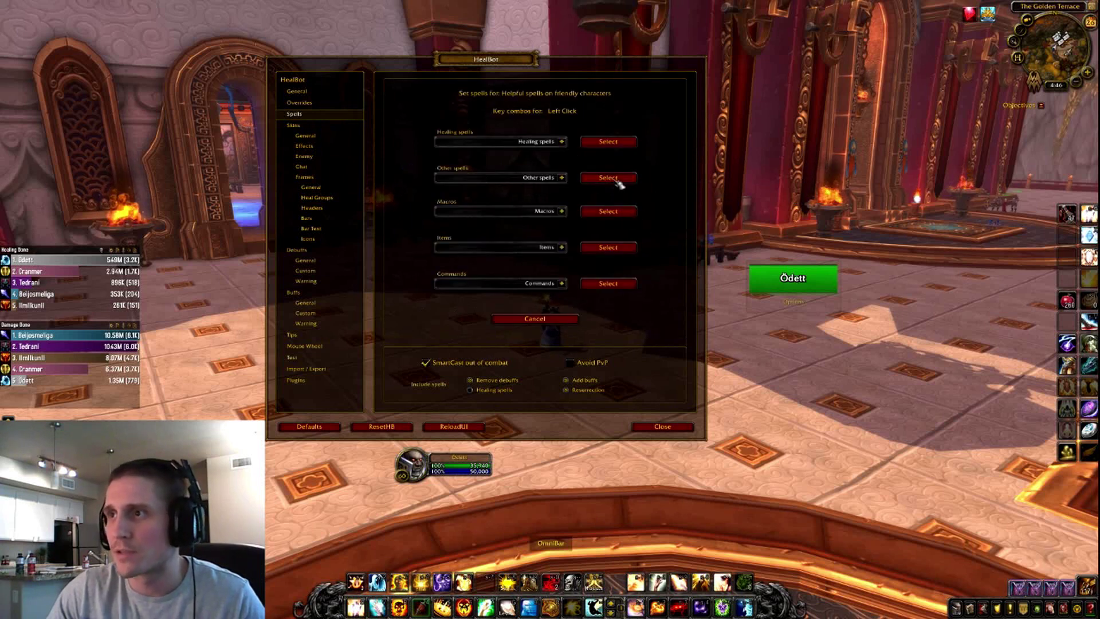
click(562, 141)
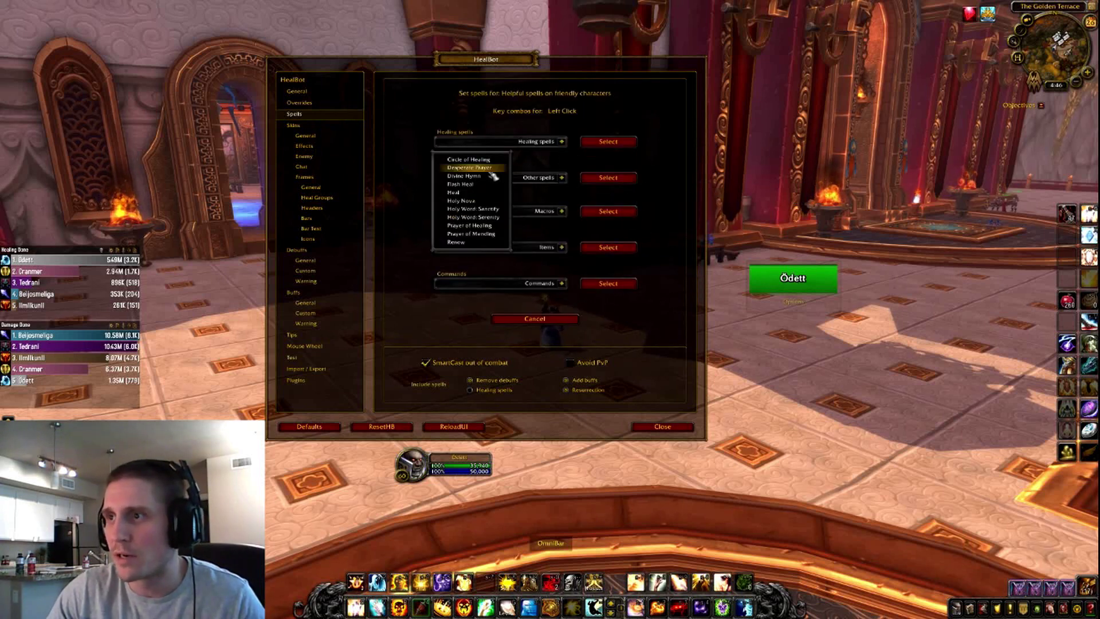
click(562, 178)
click(561, 247)
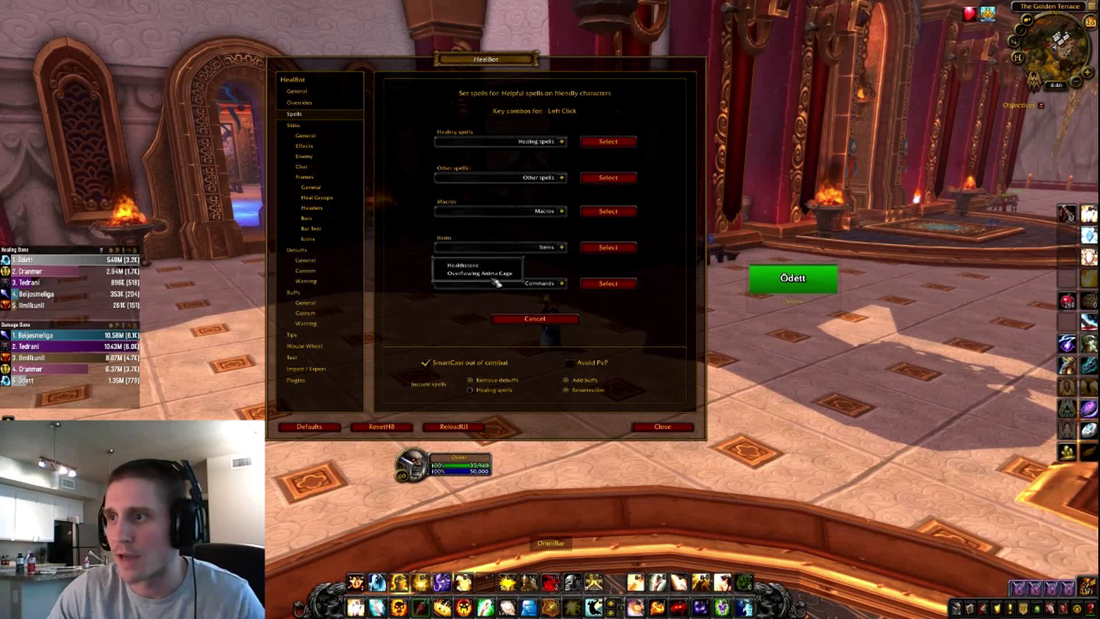
click(562, 211)
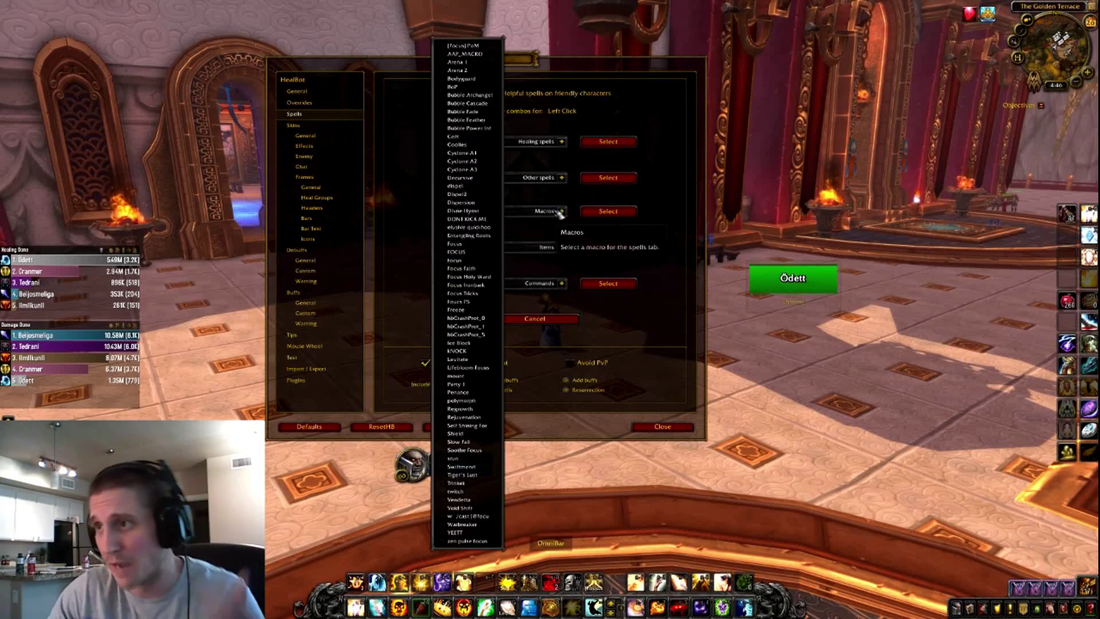
click(562, 211)
click(565, 320)
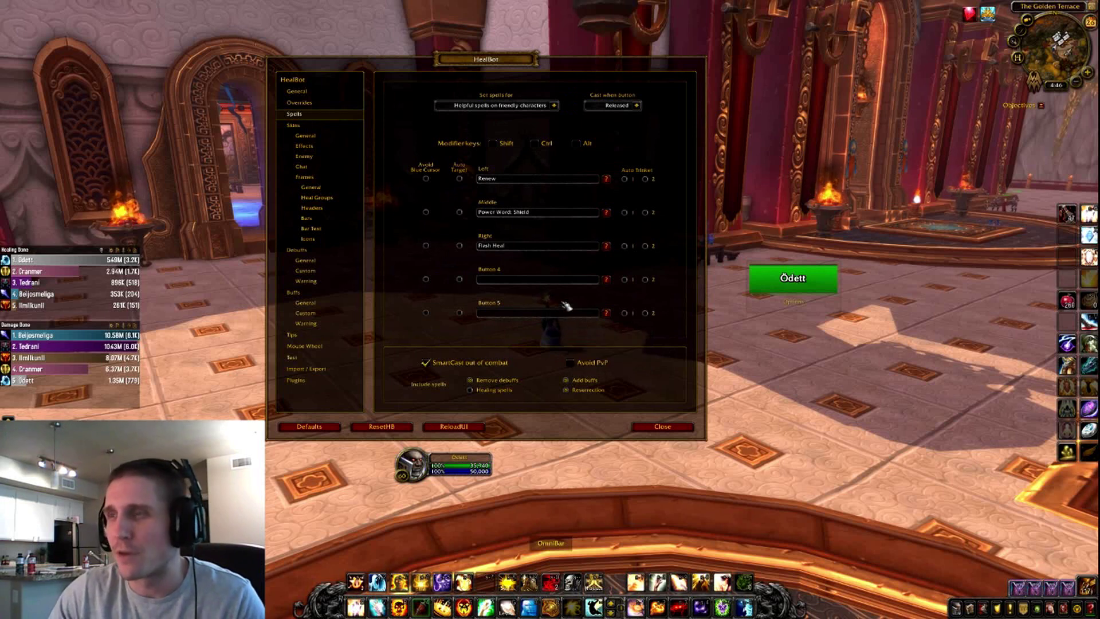
Step: Change the left-click binding from Renew to Target and close the HealBot options
click(531, 181)
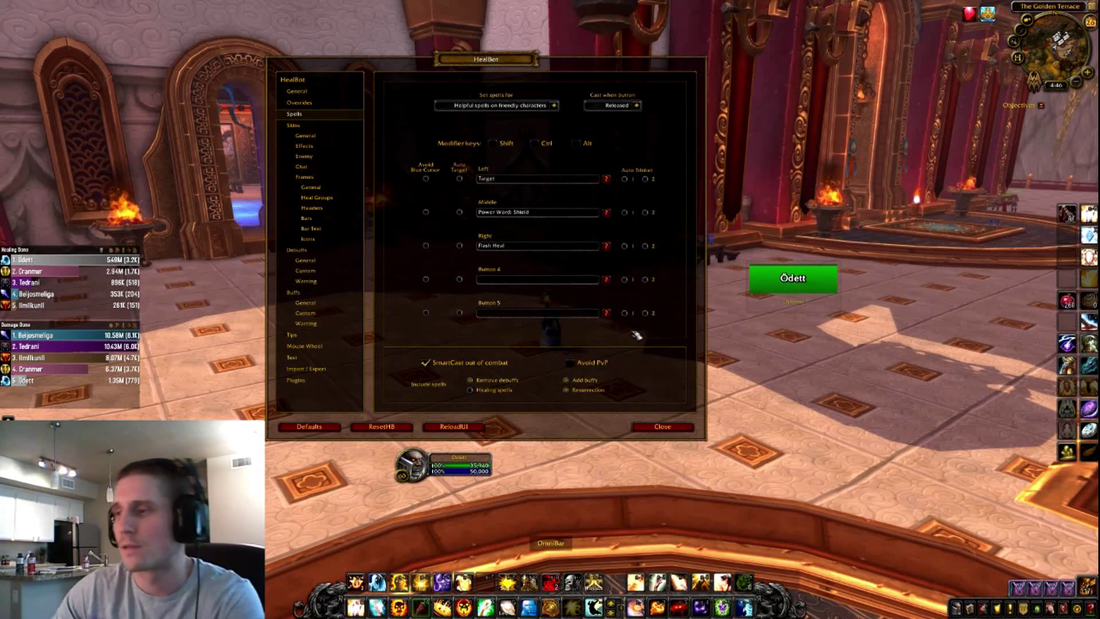
click(663, 426)
key(a)
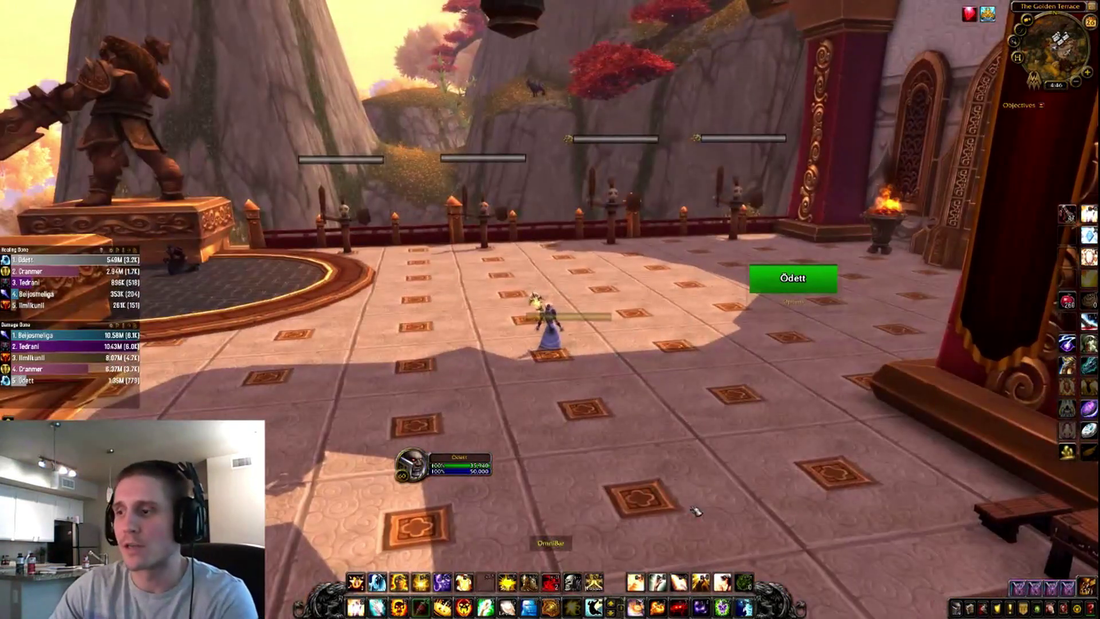
Step: Target Ödett from the HealBot bar and turn the camera around the terrace
click(824, 291)
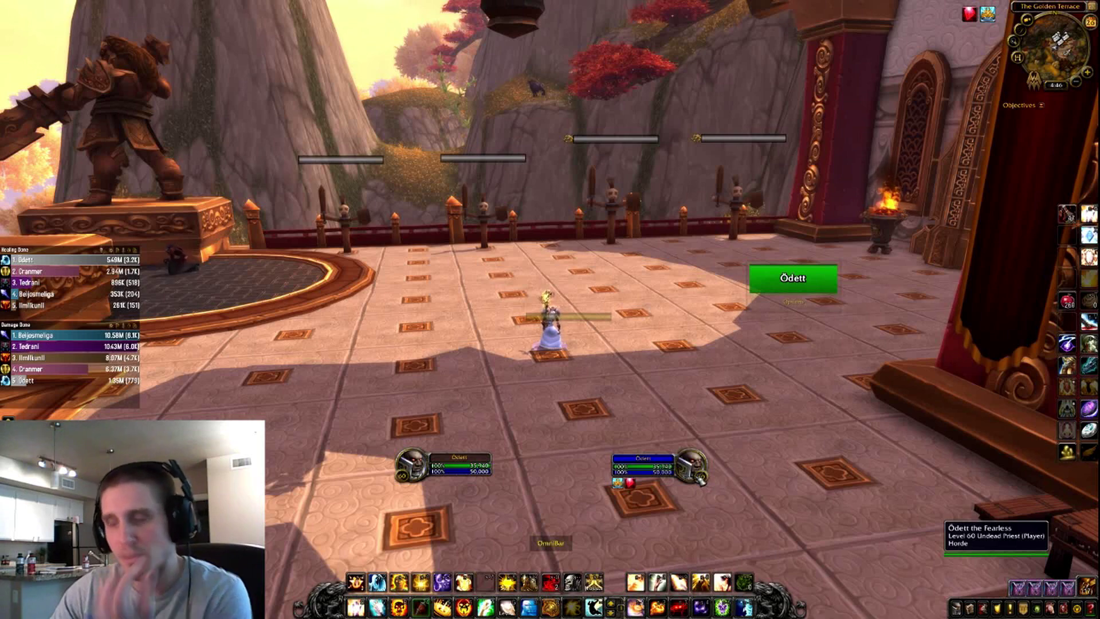
drag(726, 418, 607, 417)
drag(745, 309, 801, 310)
scroll(801, 310, up, 3)
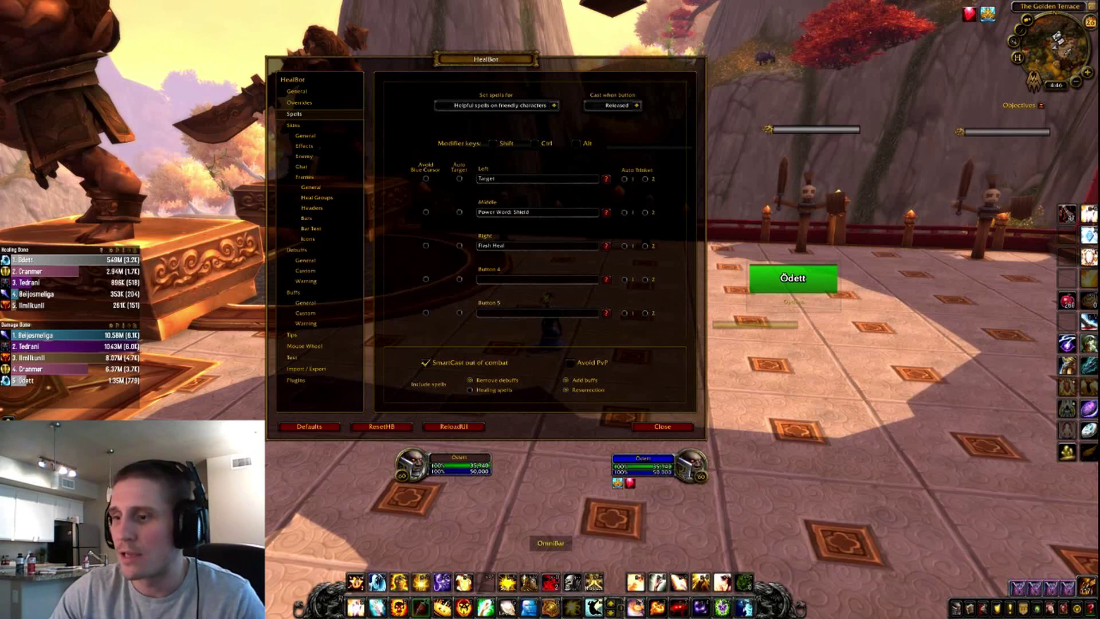
Step: Replace the left-click Target binding with Renew, then close, reopen to verify, and close HealBot
click(516, 179)
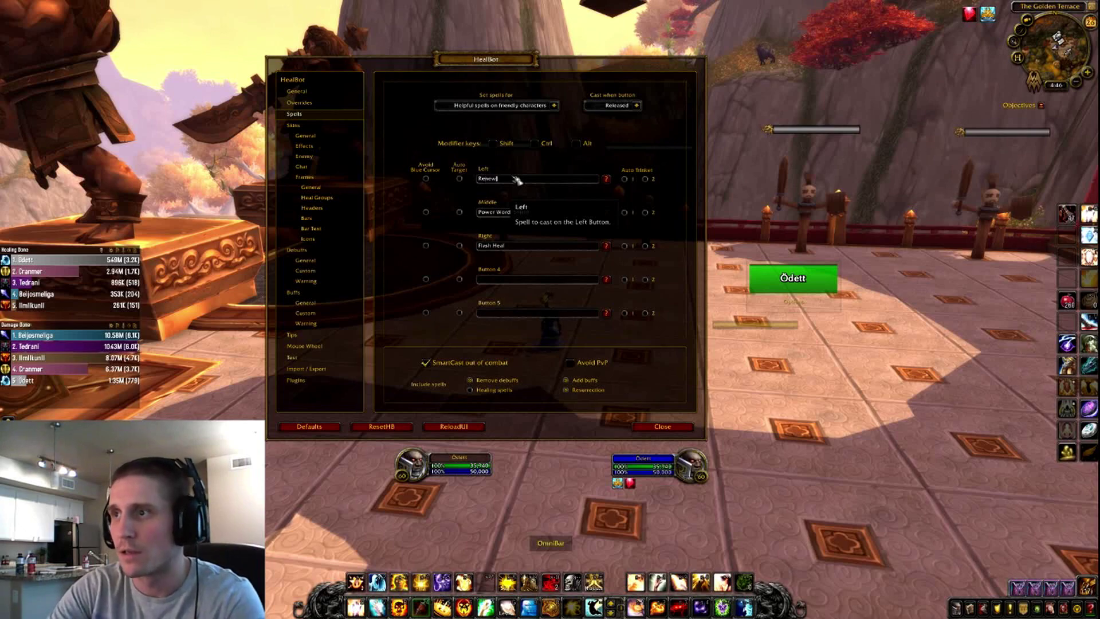
click(663, 427)
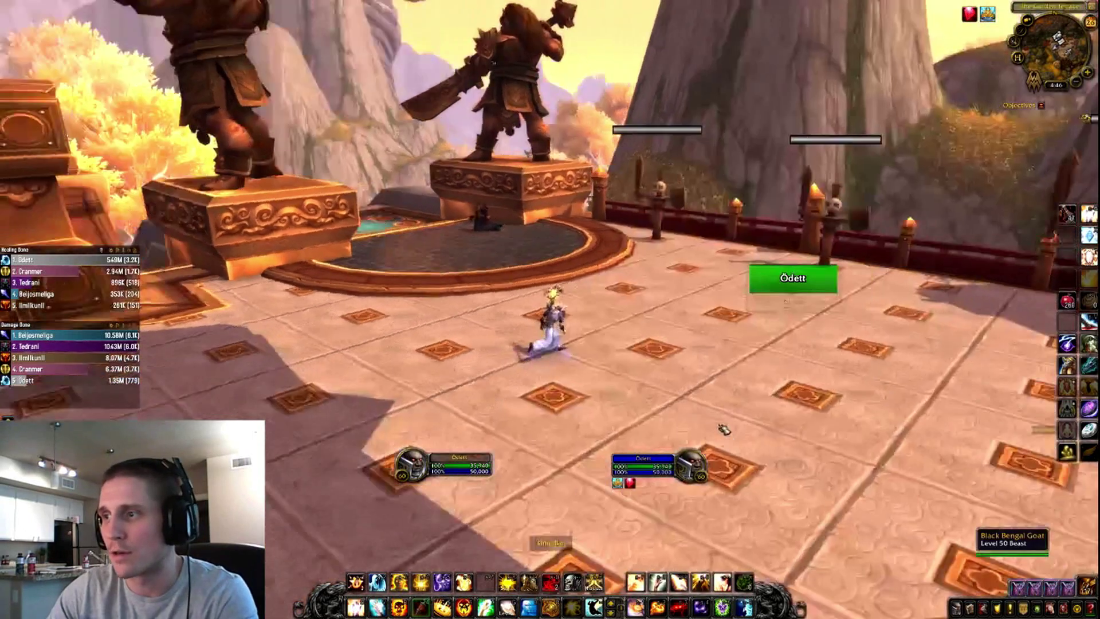
key(a)
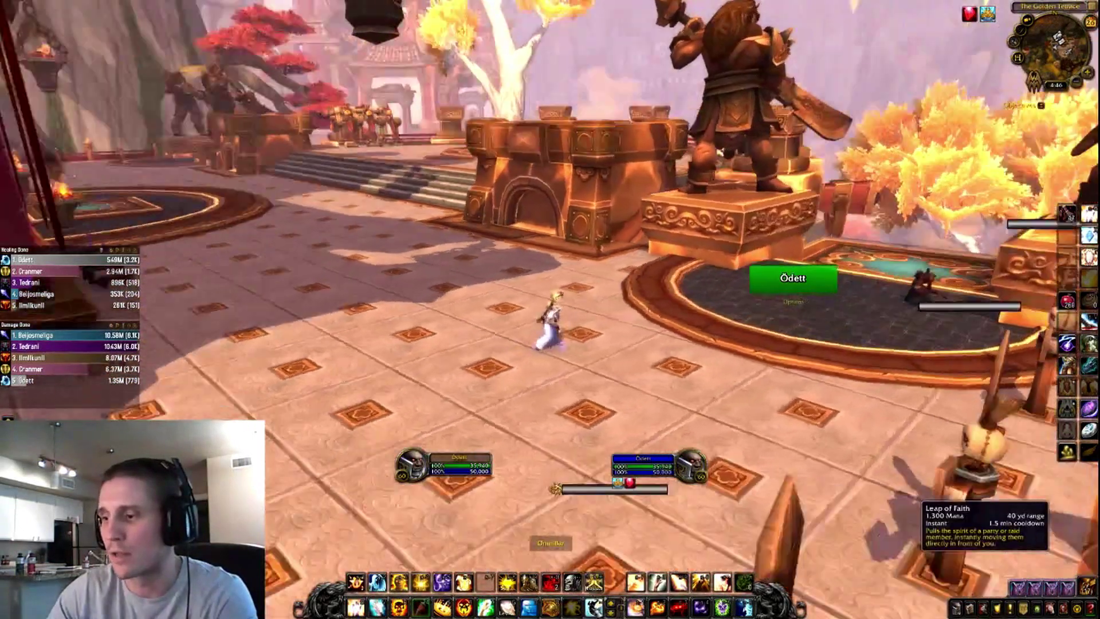
click(799, 305)
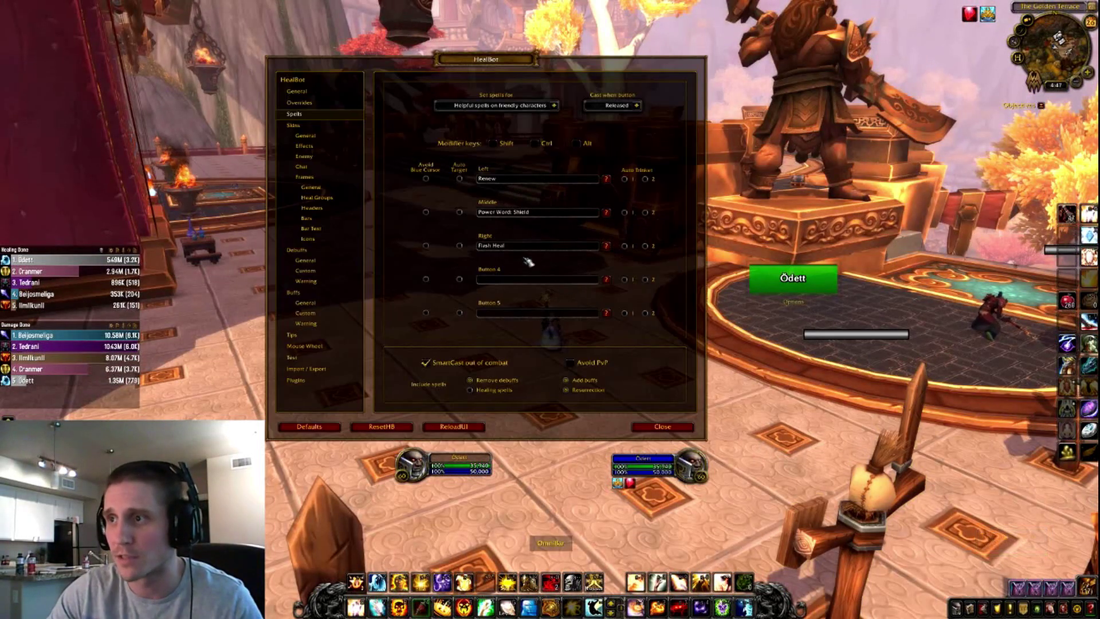
mouse_move(772, 289)
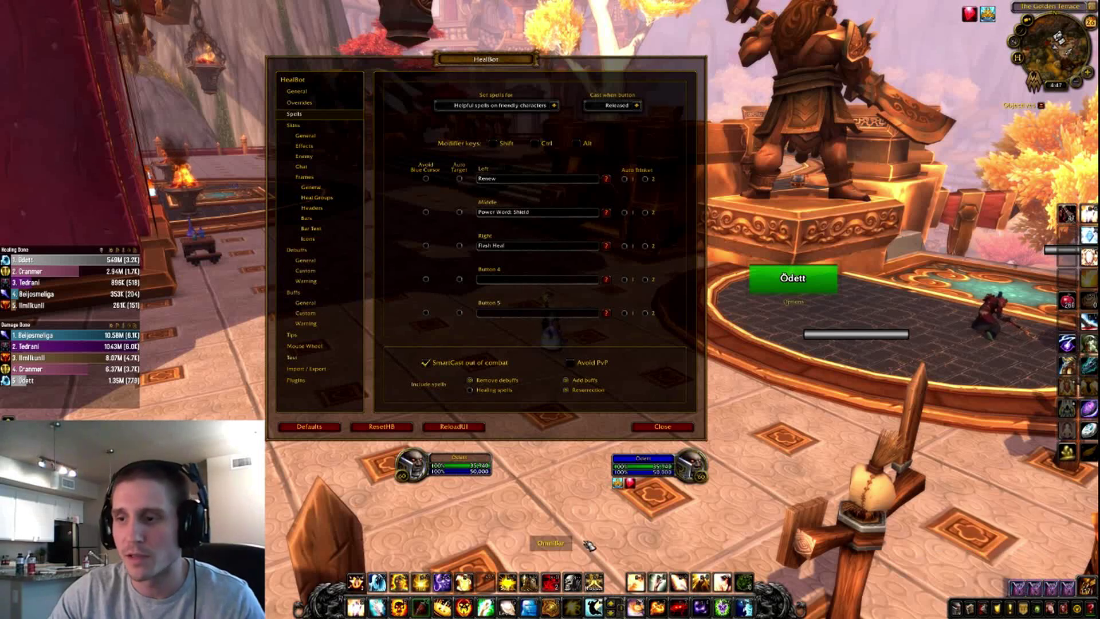
click(673, 429)
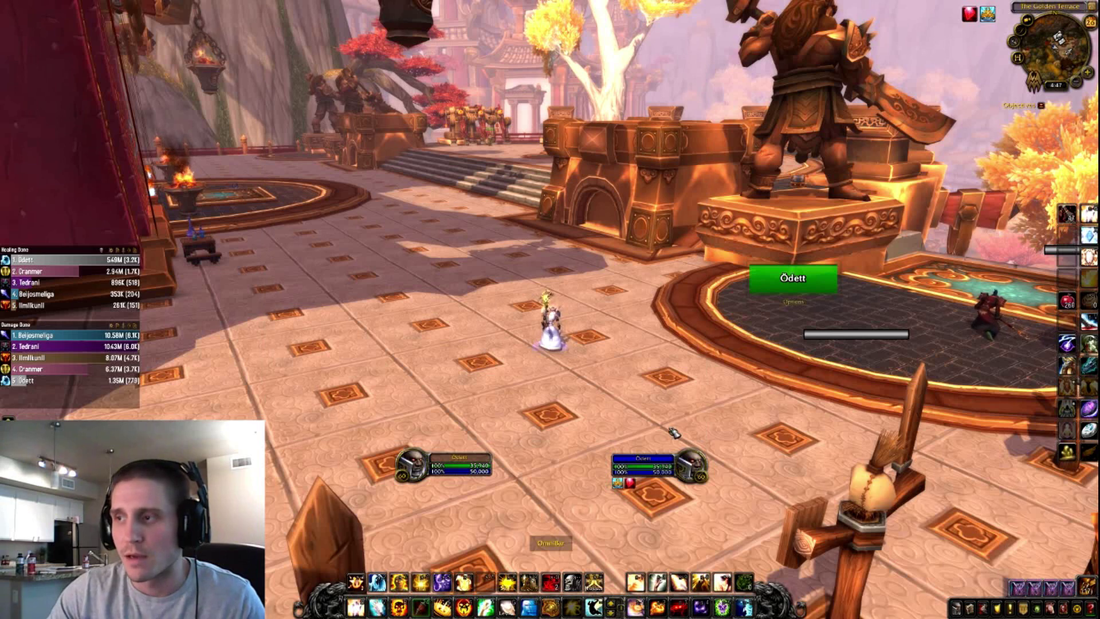
Step: Reopen HealBot from the Ödett bar and go to Debuffs > Custom
click(796, 302)
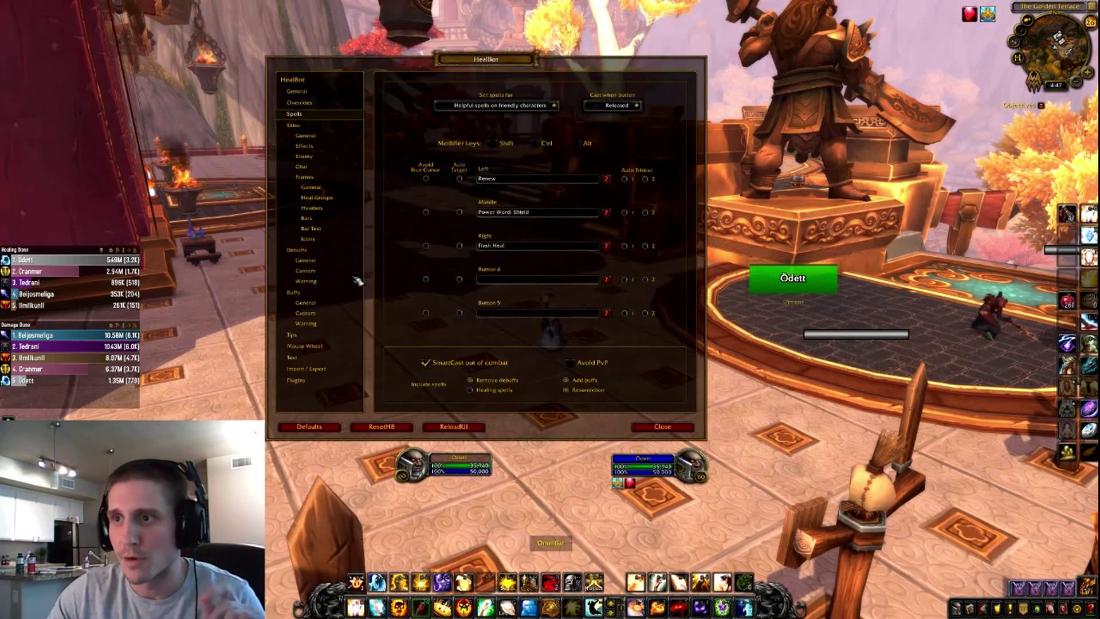
click(308, 274)
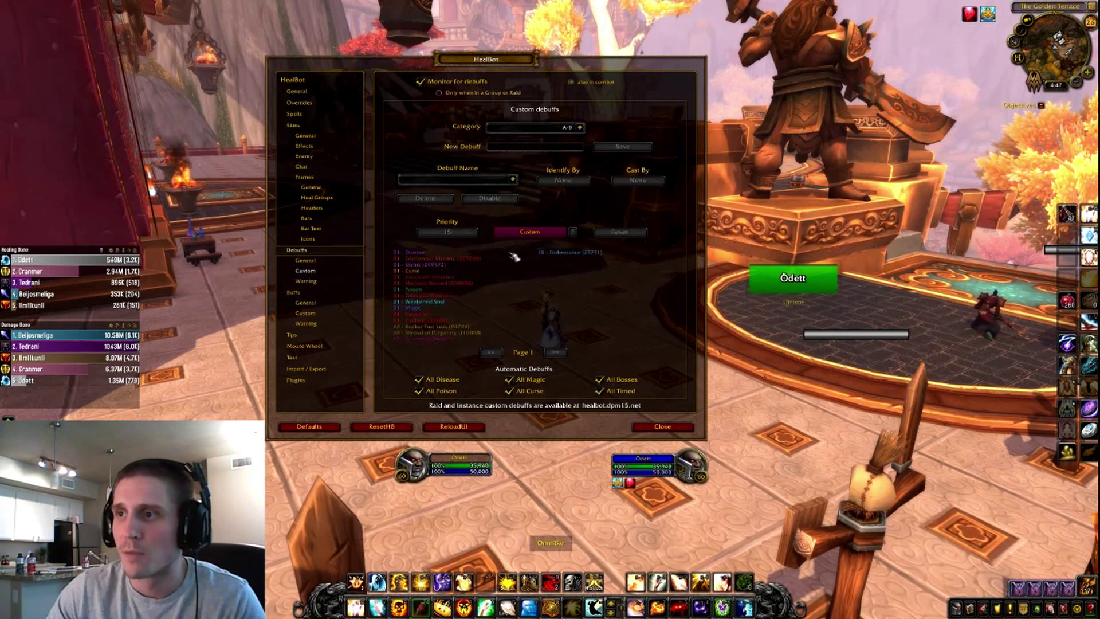
Step: Add Frost Trap as a new custom debuff in the E-F category
click(580, 128)
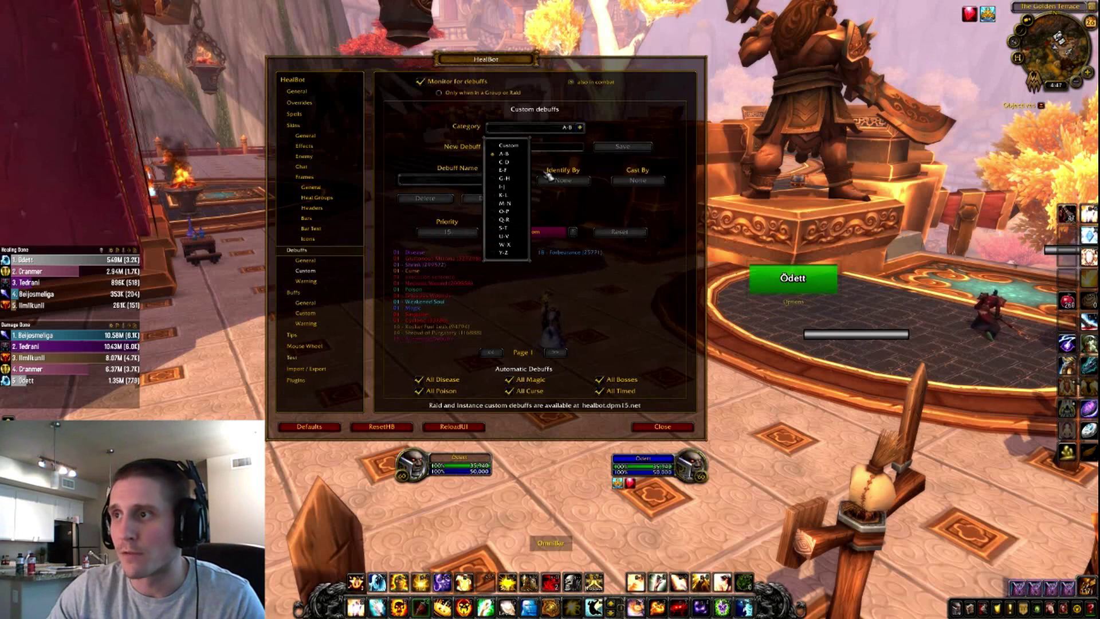
click(503, 171)
click(513, 179)
click(513, 179)
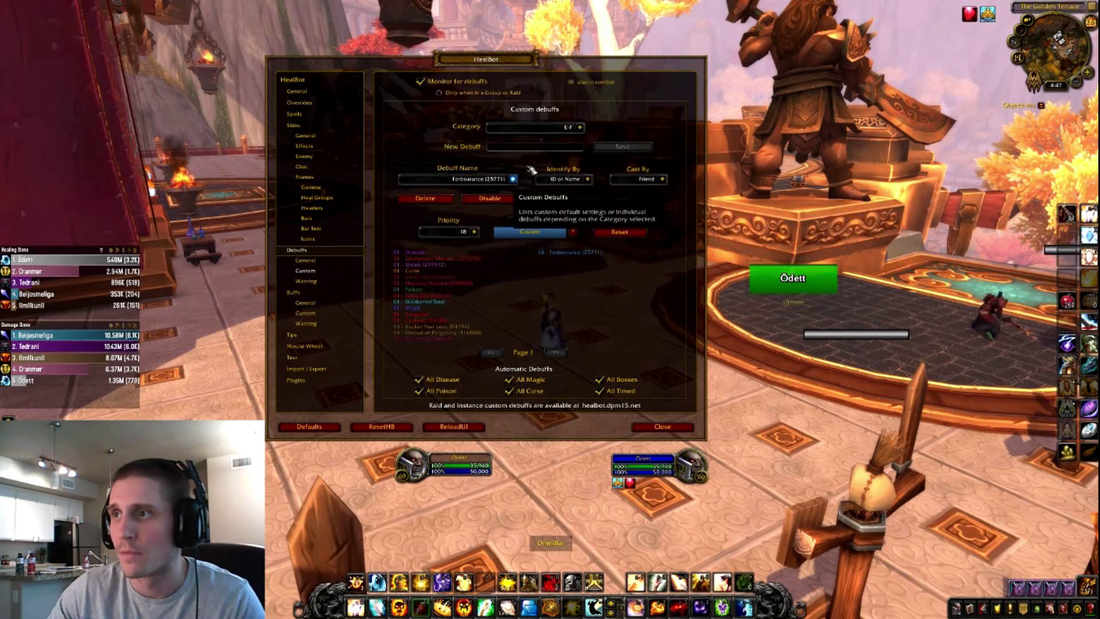
click(533, 148)
text(Fo)
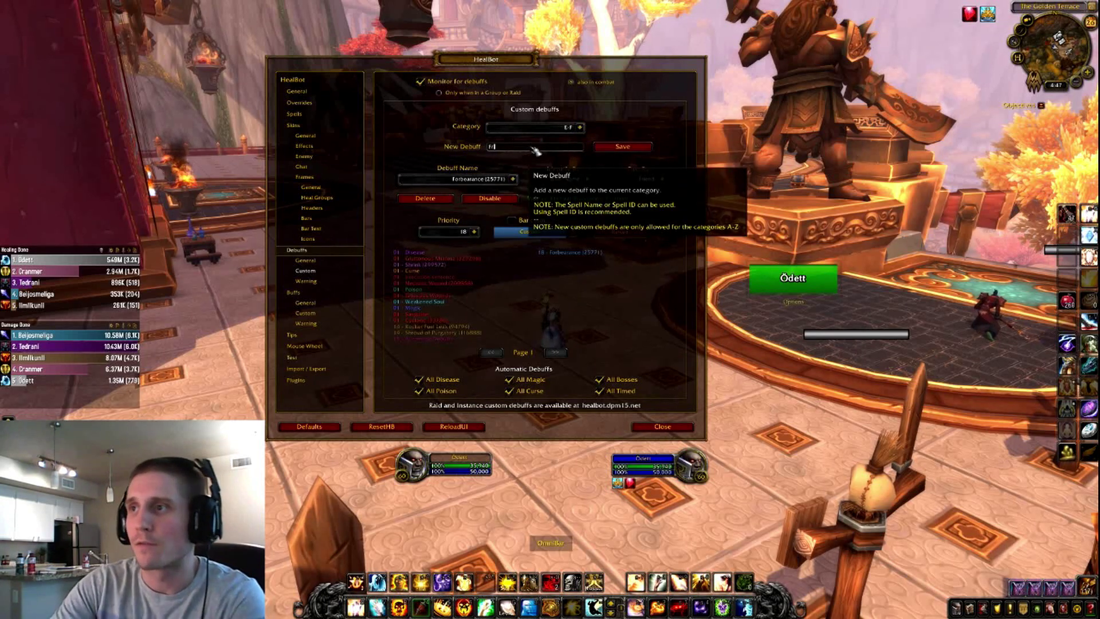
text(ost Trap)
click(623, 146)
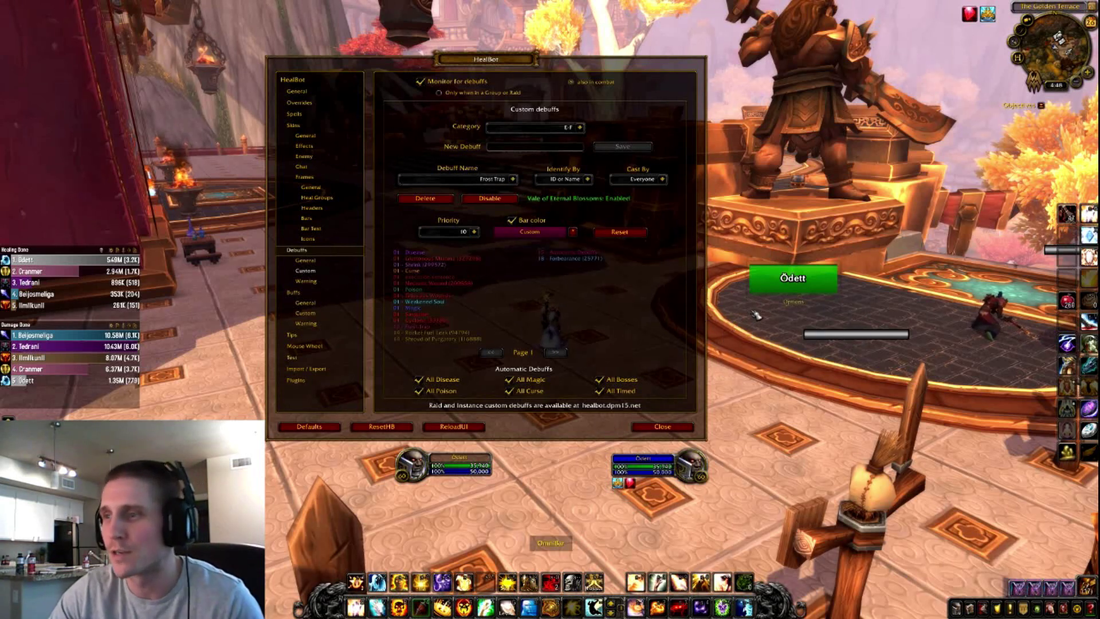
Step: Give Frost Trap priority 1 and a red custom bar colour
click(474, 231)
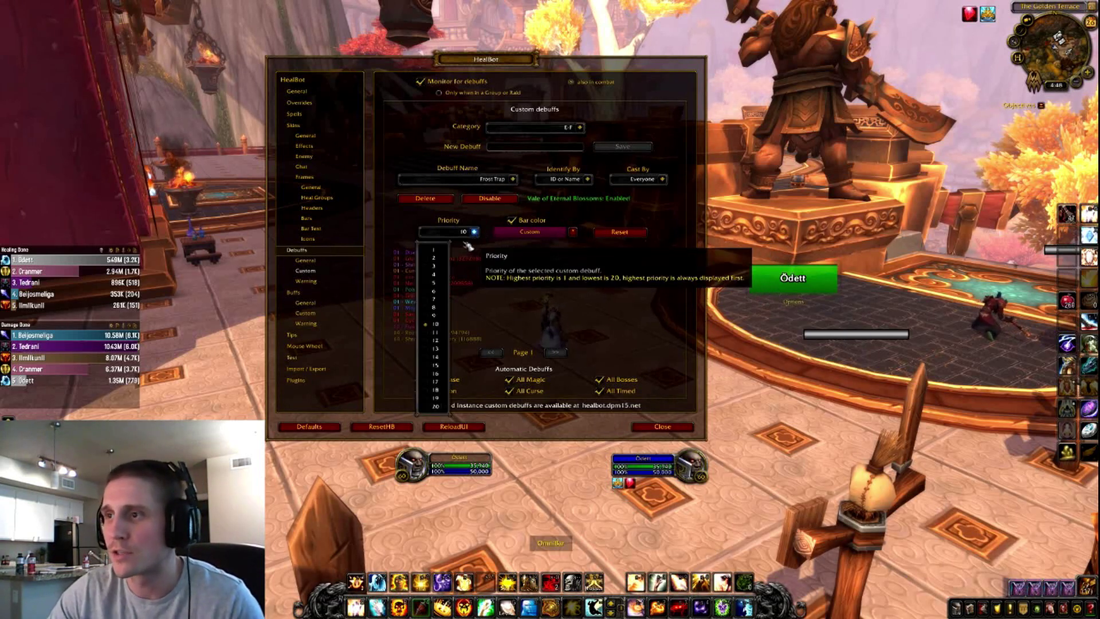
click(435, 248)
click(539, 235)
click(722, 180)
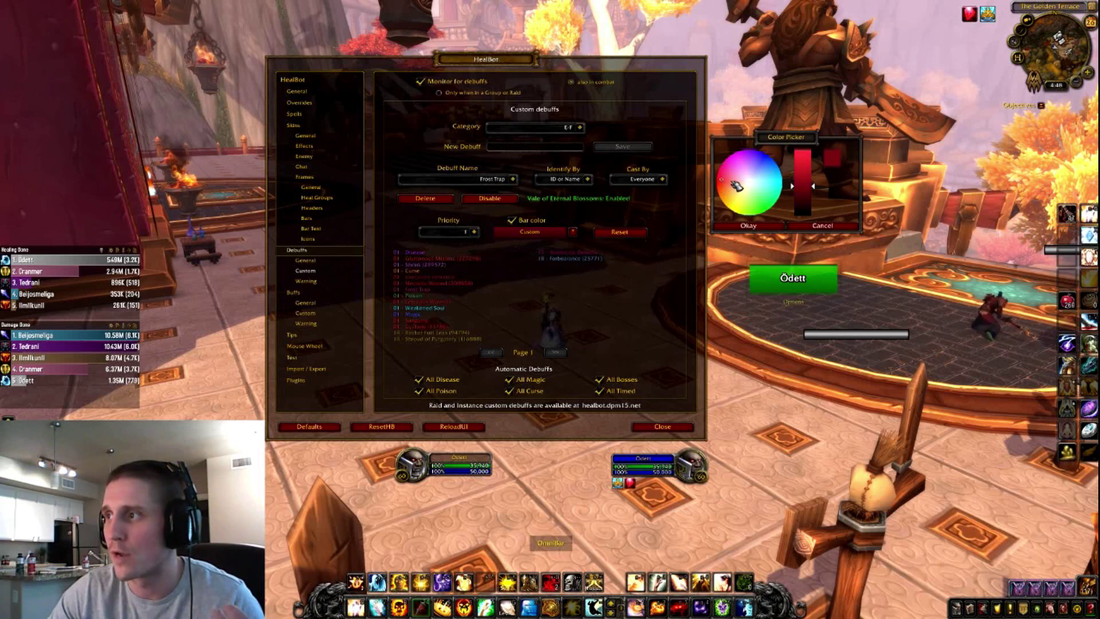
click(768, 227)
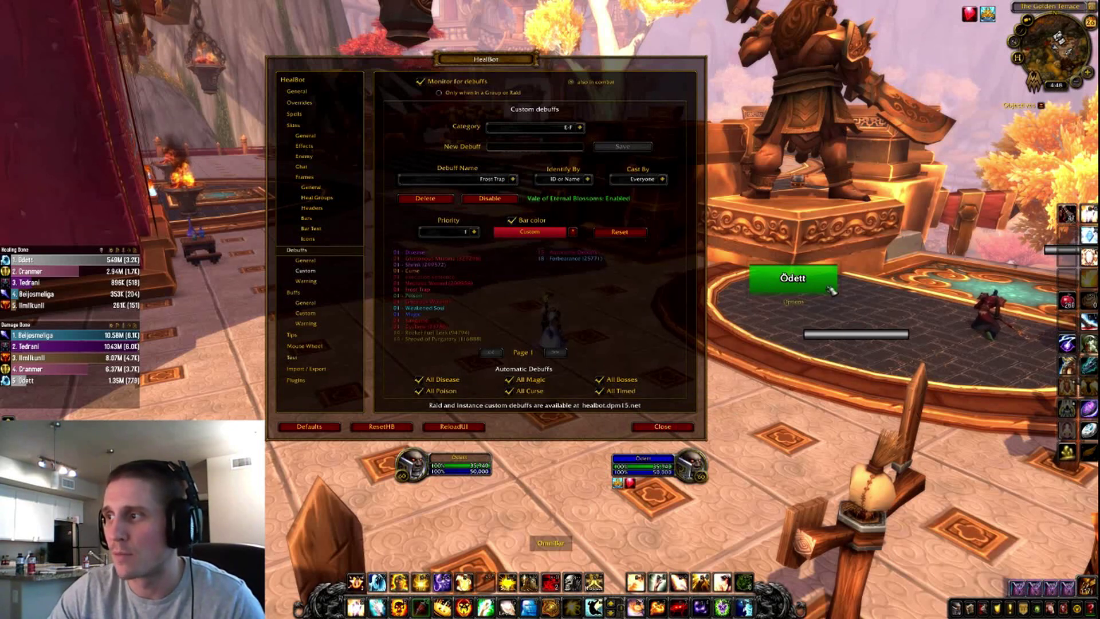
mouse_move(785, 288)
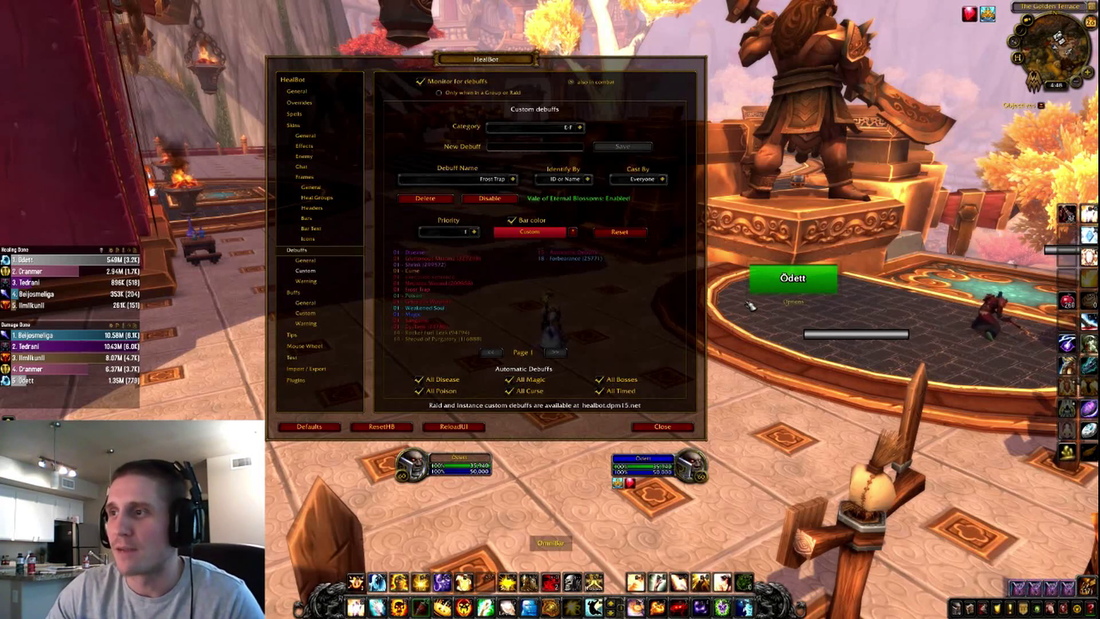
Step: Switch the debuff category to C-D to show Cyclone, then close the options
click(585, 130)
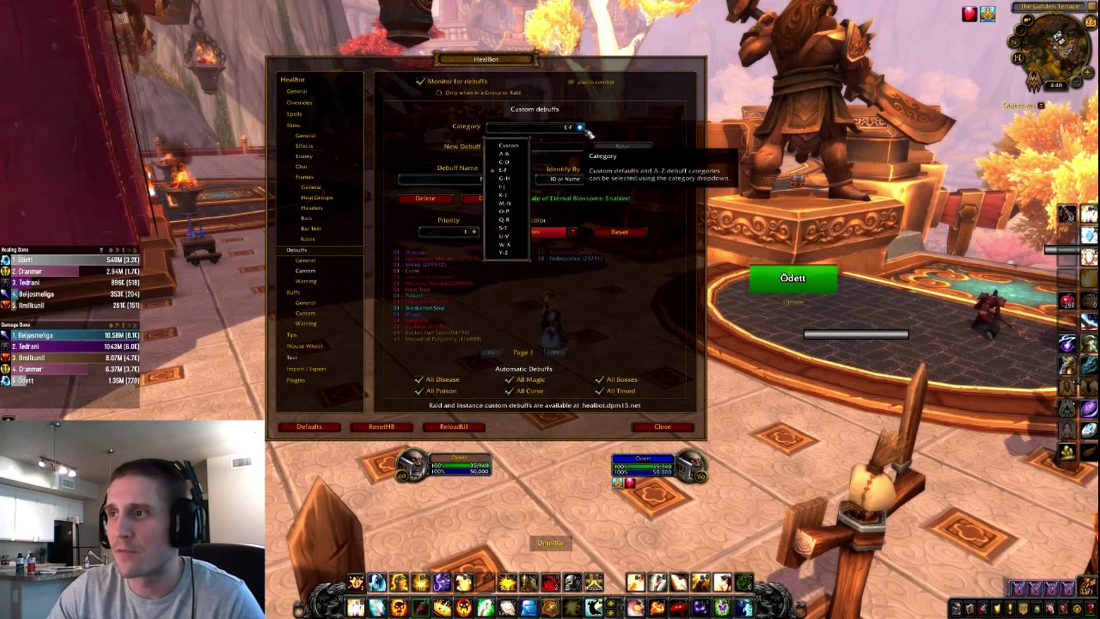
click(511, 162)
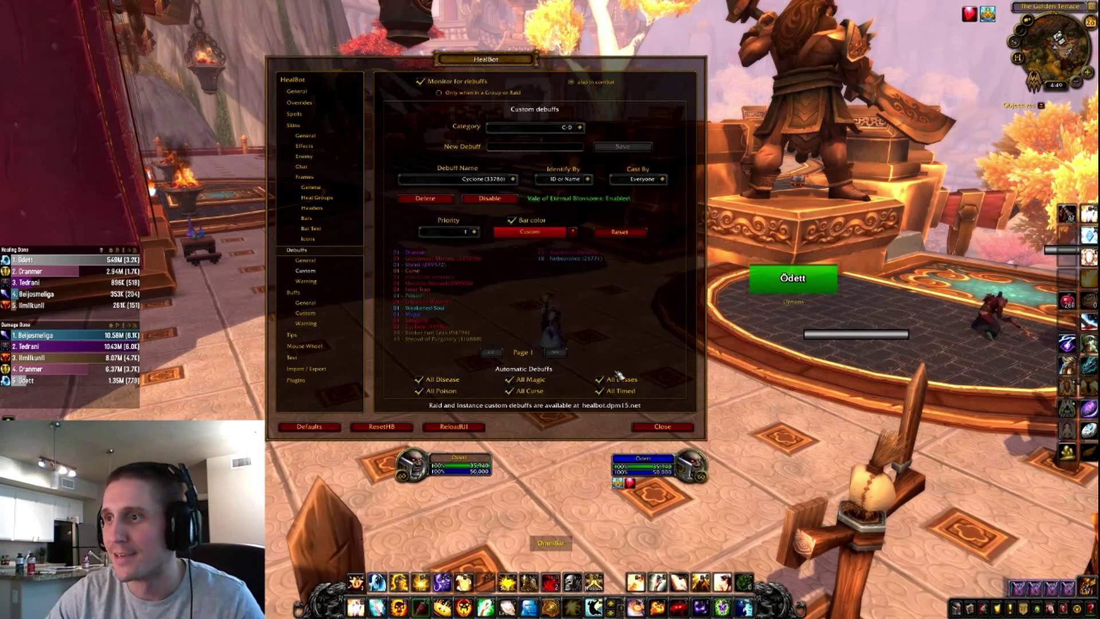
click(683, 431)
mouse_move(610, 302)
mouse_down()
mouse_move(630, 308)
mouse_move(551, 284)
mouse_up()
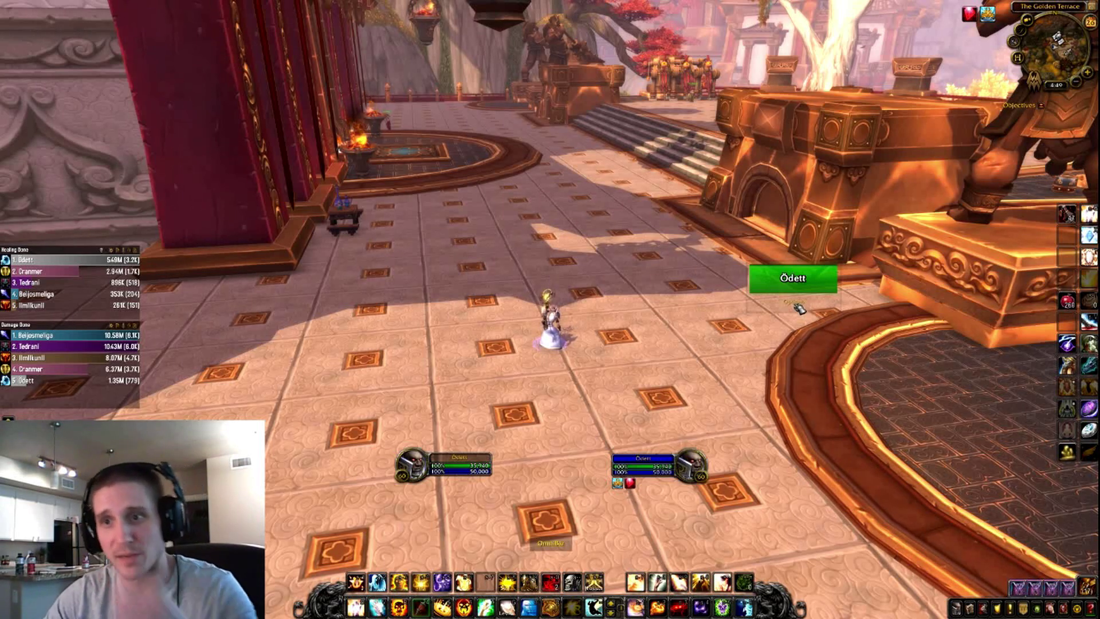
drag(607, 296, 270, 282)
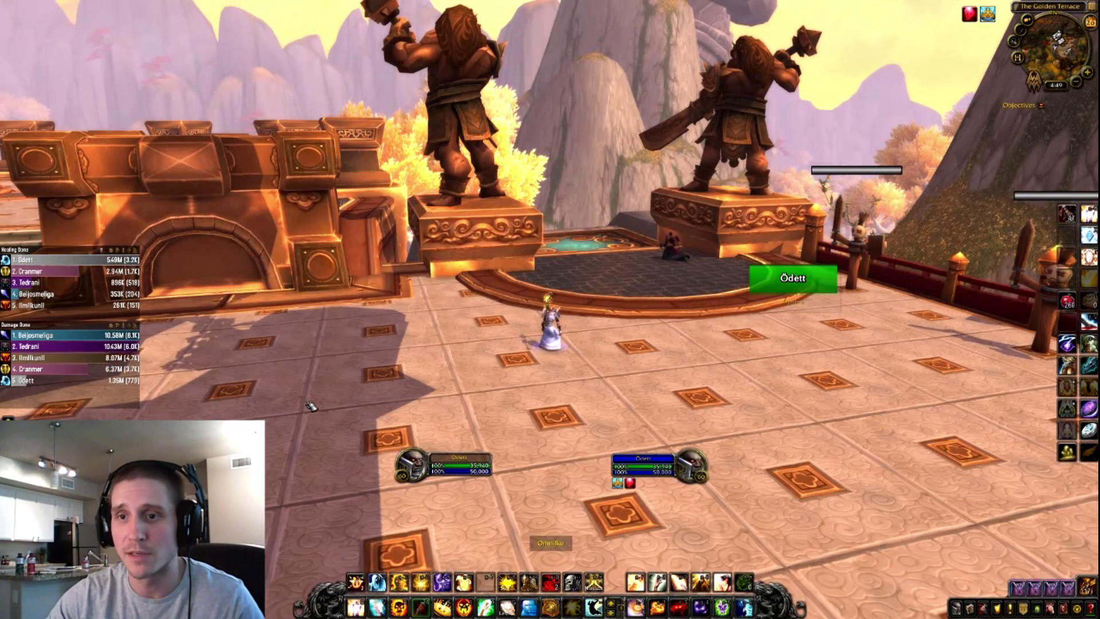
drag(290, 408, 321, 401)
mouse_move(585, 315)
mouse_down()
mouse_move(493, 315)
mouse_move(584, 316)
mouse_up()
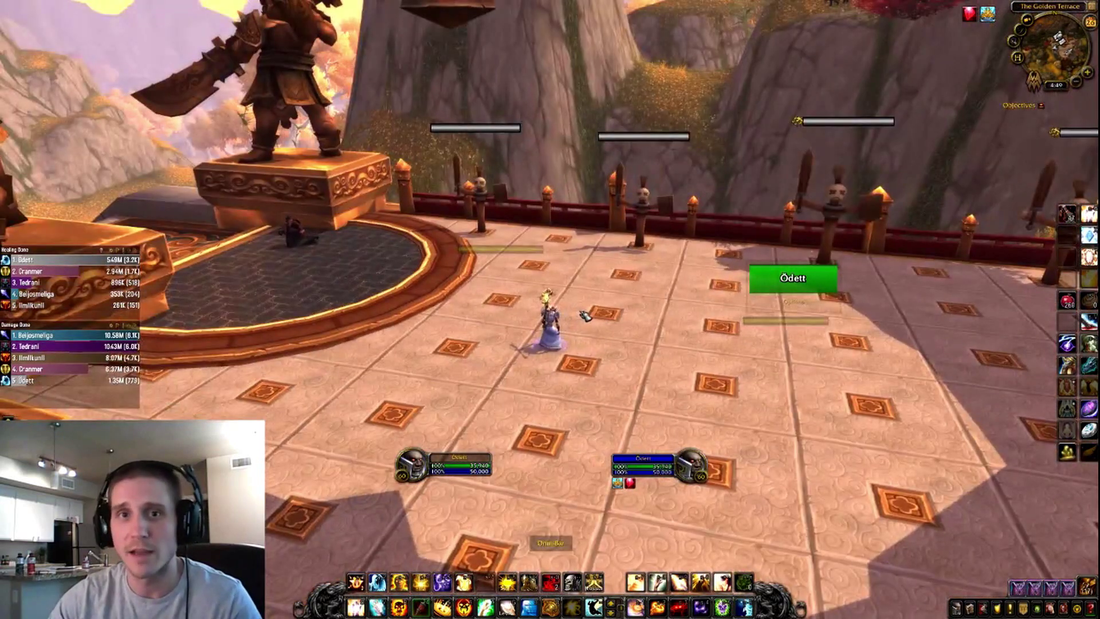
mouse_move(34, 260)
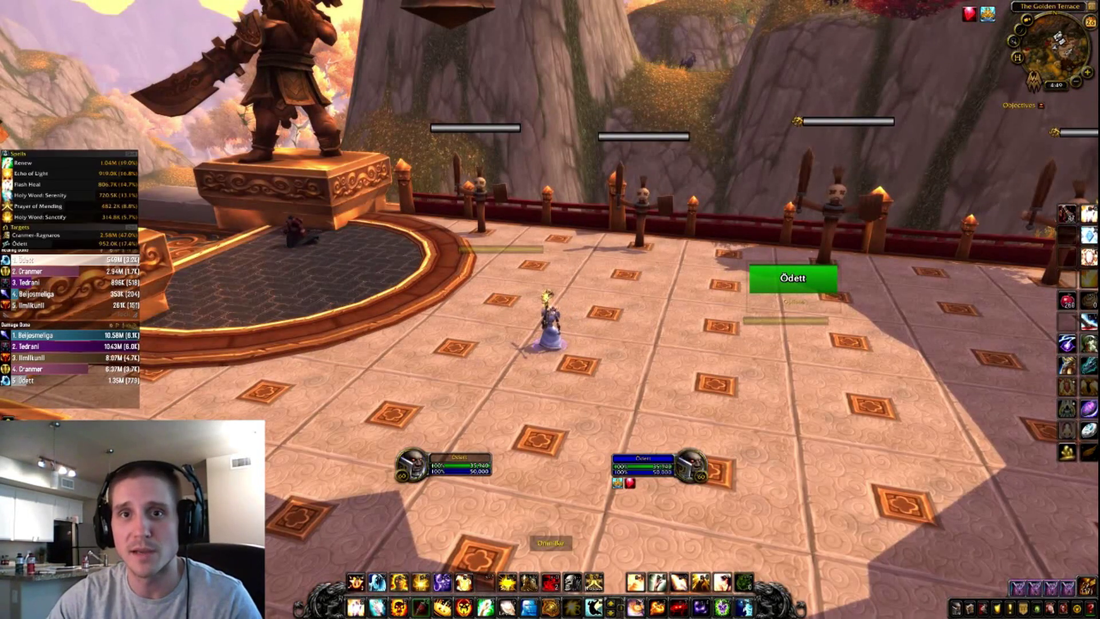